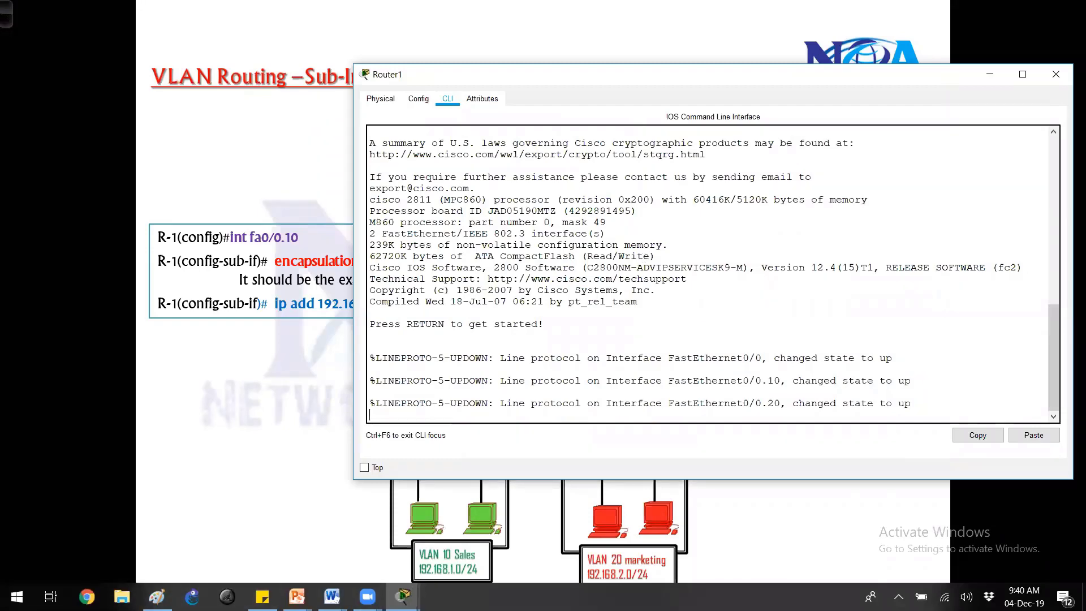
# - Switch to Cisco Packet Tracer and, in Router1's CLI, enter privileged mode and list the interfaces with show ip int brief
pyautogui.moveTo(412, 593)
pyautogui.click(249, 538)
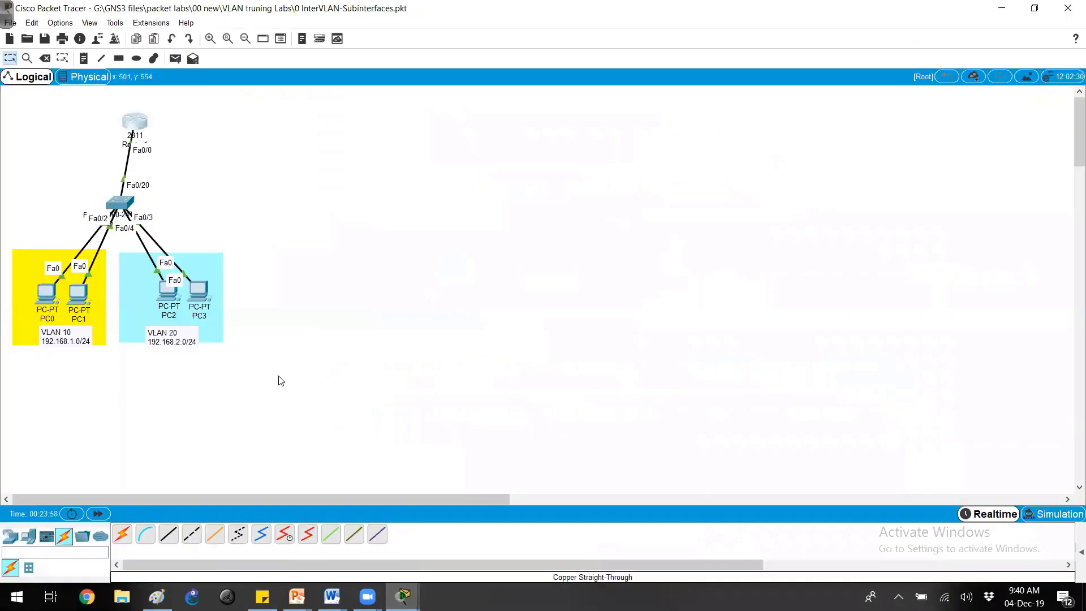
pyautogui.click(256, 332)
pyautogui.moveTo(445, 85); pyautogui.dragTo(374, 54)
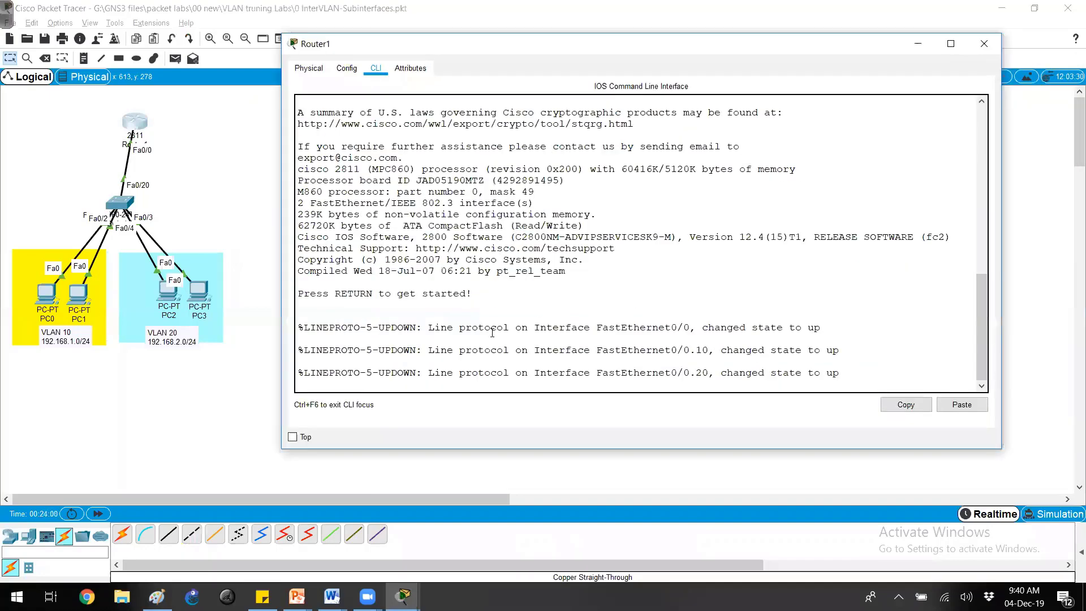
pyautogui.press('Return')
pyautogui.press('Return')
pyautogui.write('en')
pyautogui.press('Tab')
pyautogui.press('Return')
pyautogui.press('Return')
pyautogui.write('show ip int br')
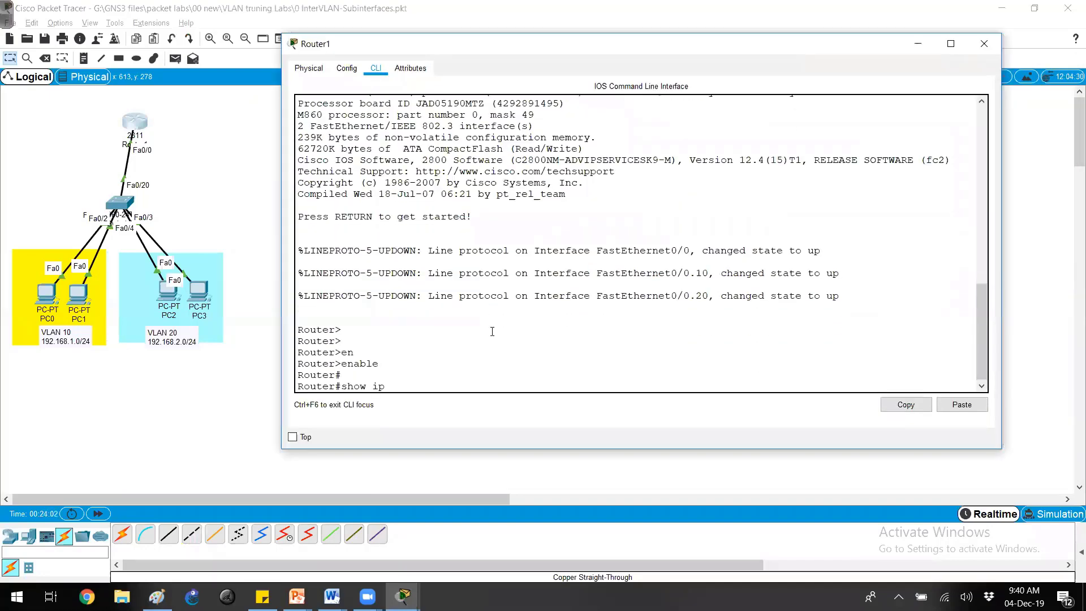
pyautogui.press('Tab')
pyautogui.press('Return')
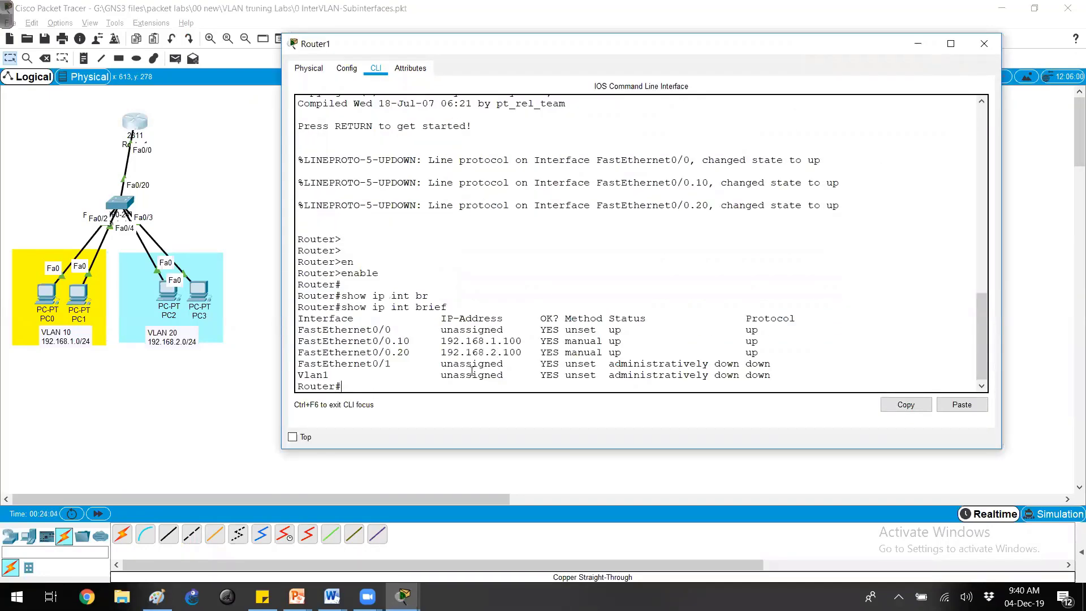
pyautogui.press('Return')
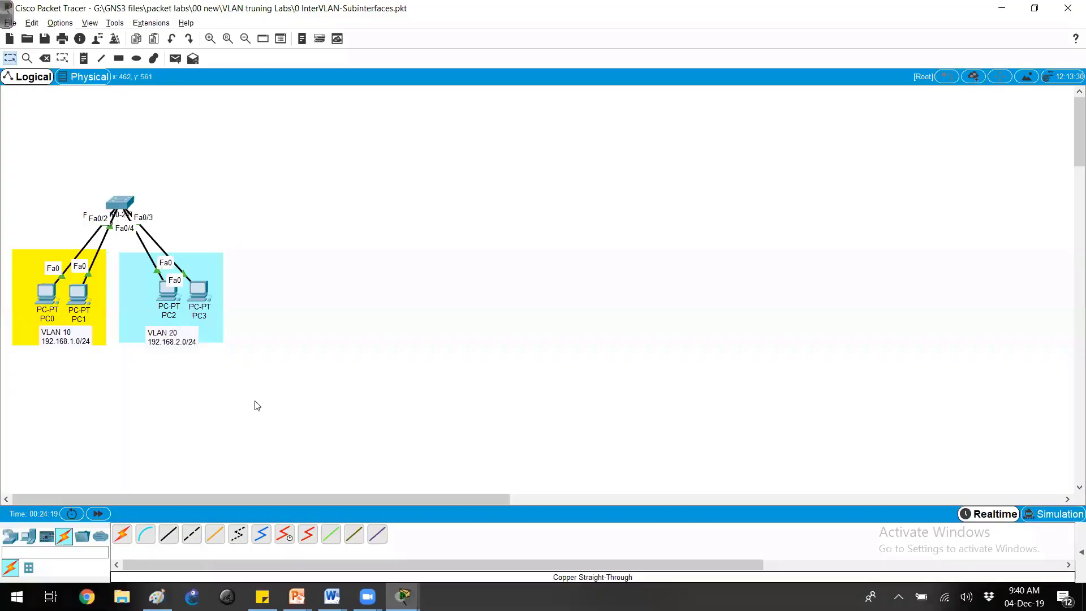
# - Add a 2811 router above the switch and connect its FastEthernet0/0 to the switch's Fa0/20 with a copper straight-through cable
pyautogui.click(11, 536)
pyautogui.moveTo(424, 534); pyautogui.dragTo(185, 123)
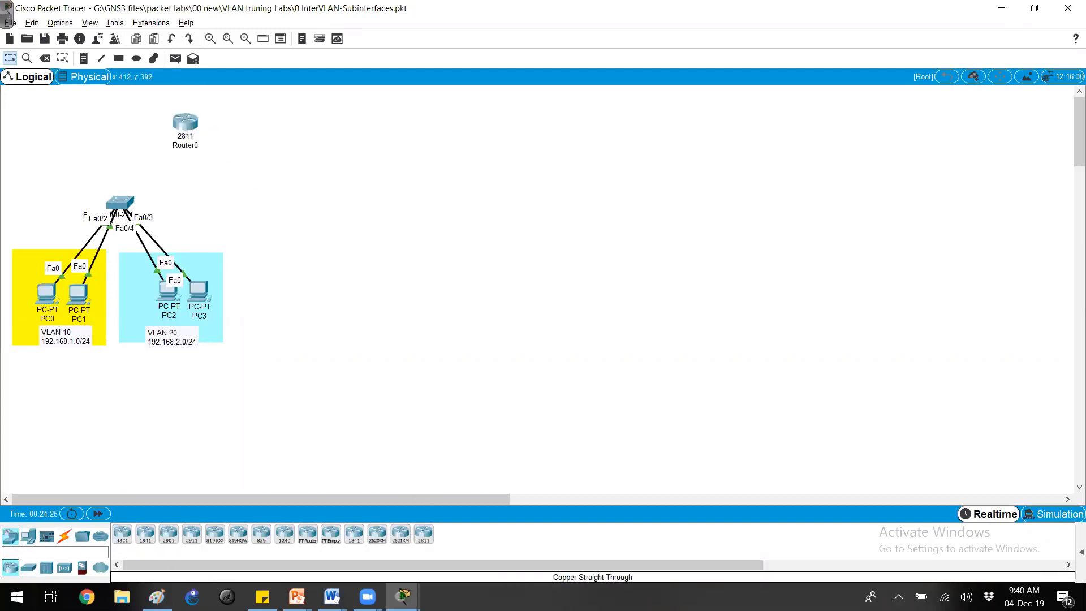
pyautogui.click(65, 536)
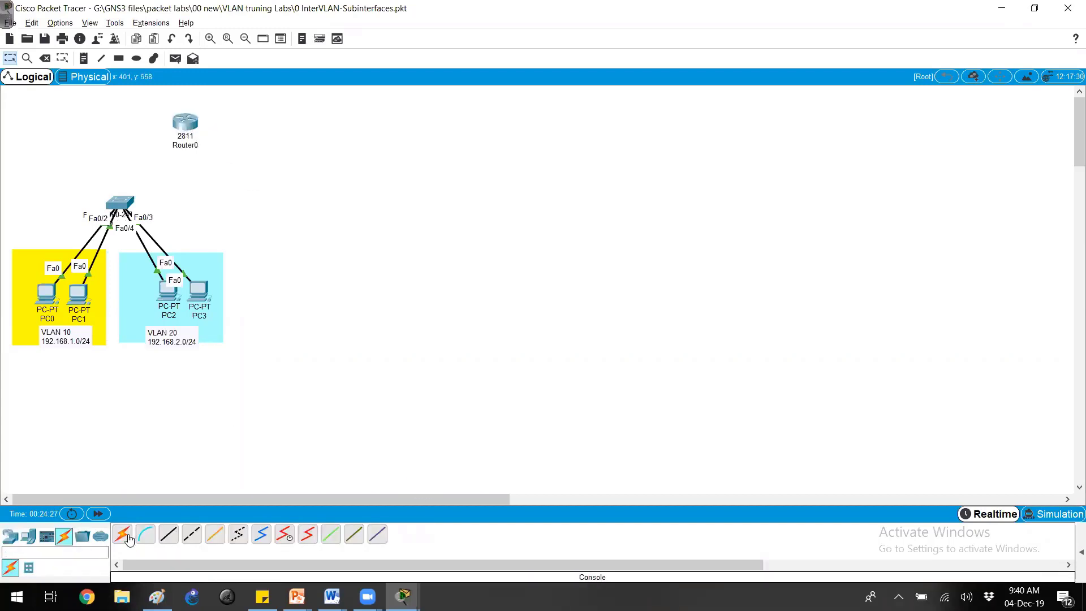
pyautogui.click(169, 534)
pyautogui.click(184, 124)
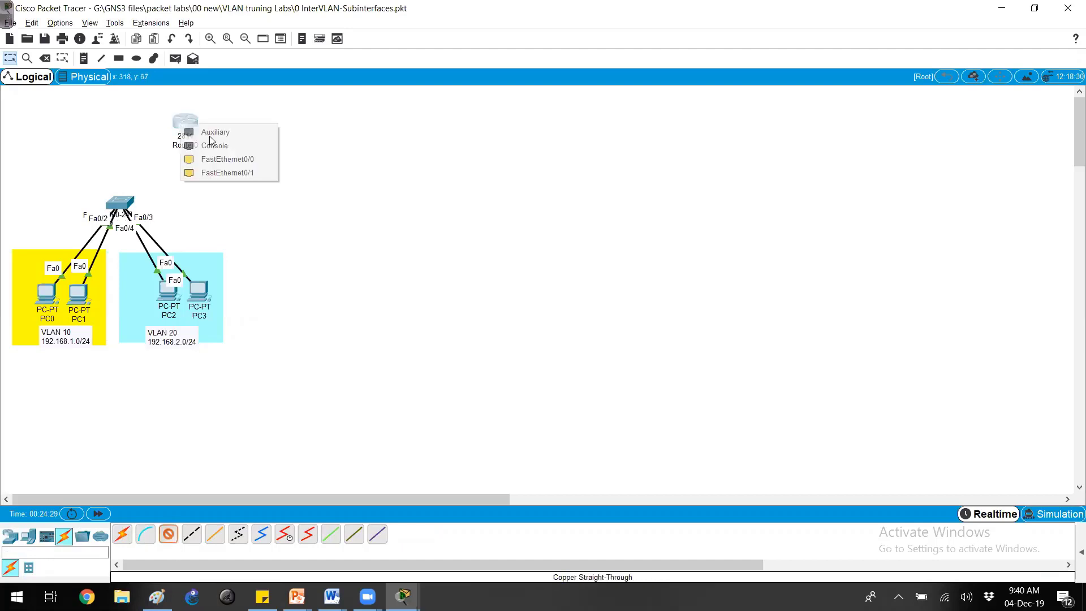
pyautogui.click(236, 163)
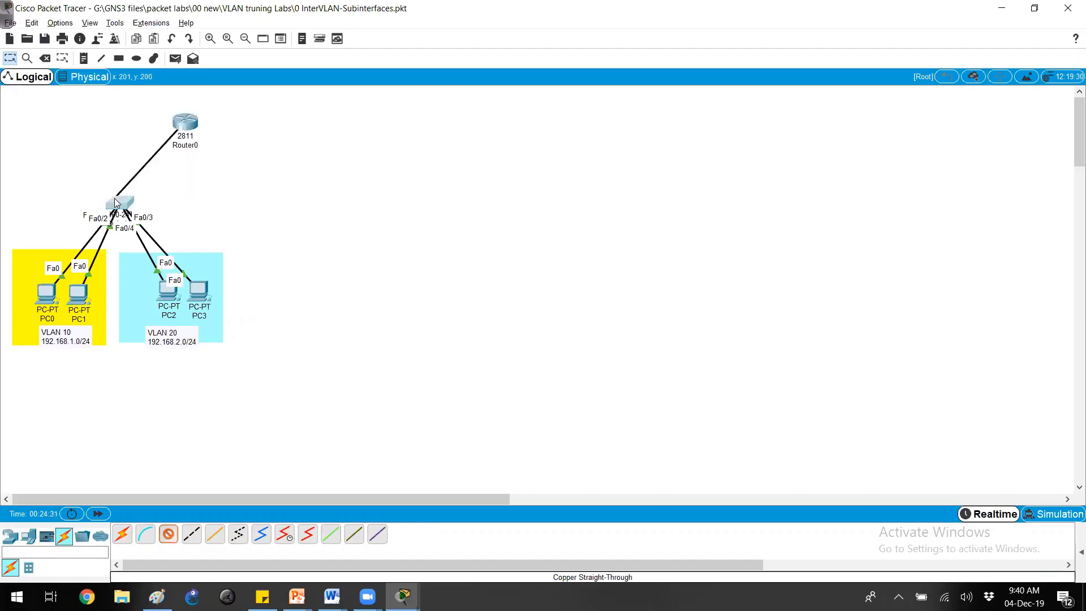
pyautogui.click(116, 199)
pyautogui.click(188, 425)
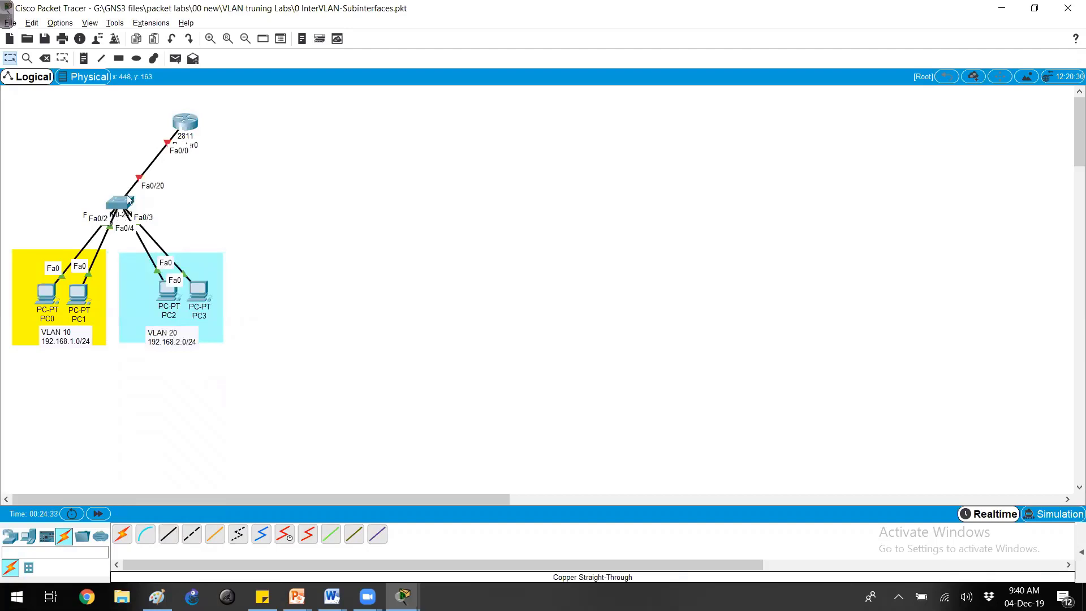
# - On Switch0, review the trunk command on port f0/20 and check the VLAN port assignments with show vlan brief
pyautogui.click(120, 202)
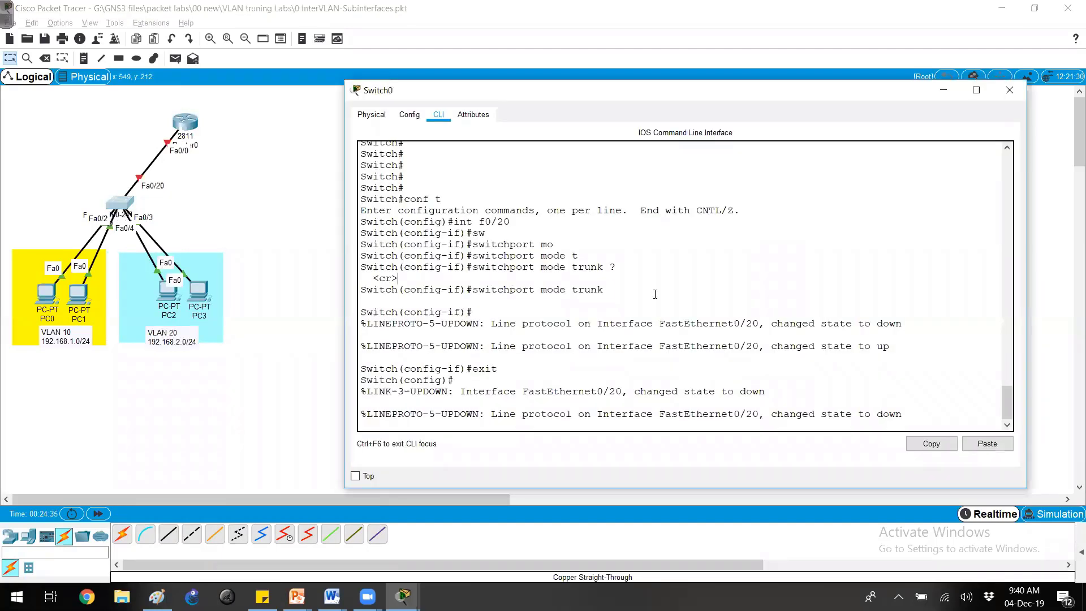
pyautogui.moveTo(498, 290); pyautogui.dragTo(650, 292)
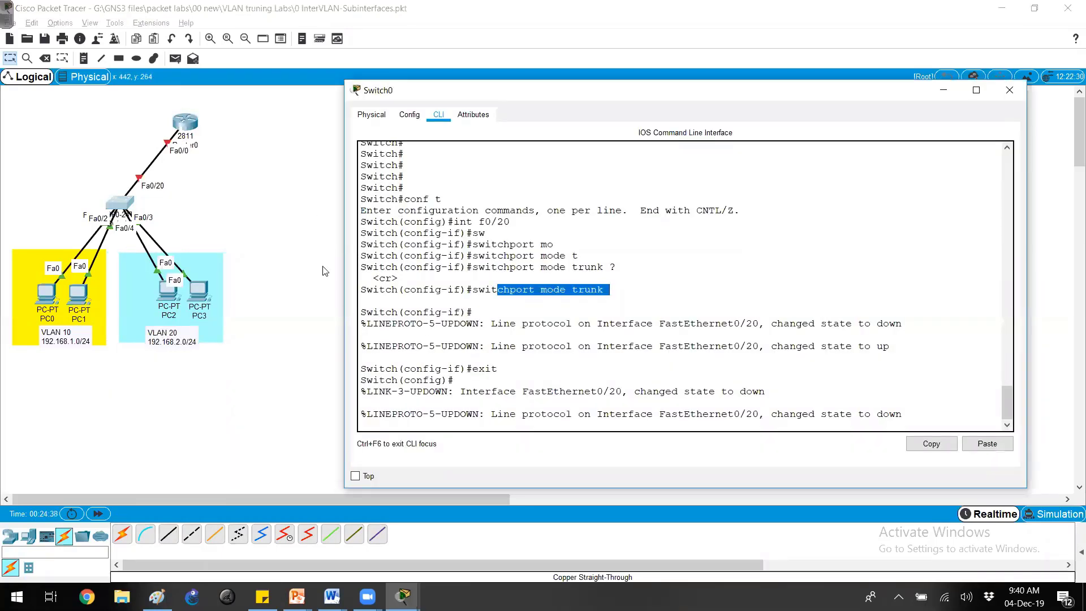
pyautogui.click(425, 327)
pyautogui.press('Return')
pyautogui.write('end')
pyautogui.press('Return')
pyautogui.write('show vlan br')
pyautogui.press('Tab')
pyautogui.press('Return')
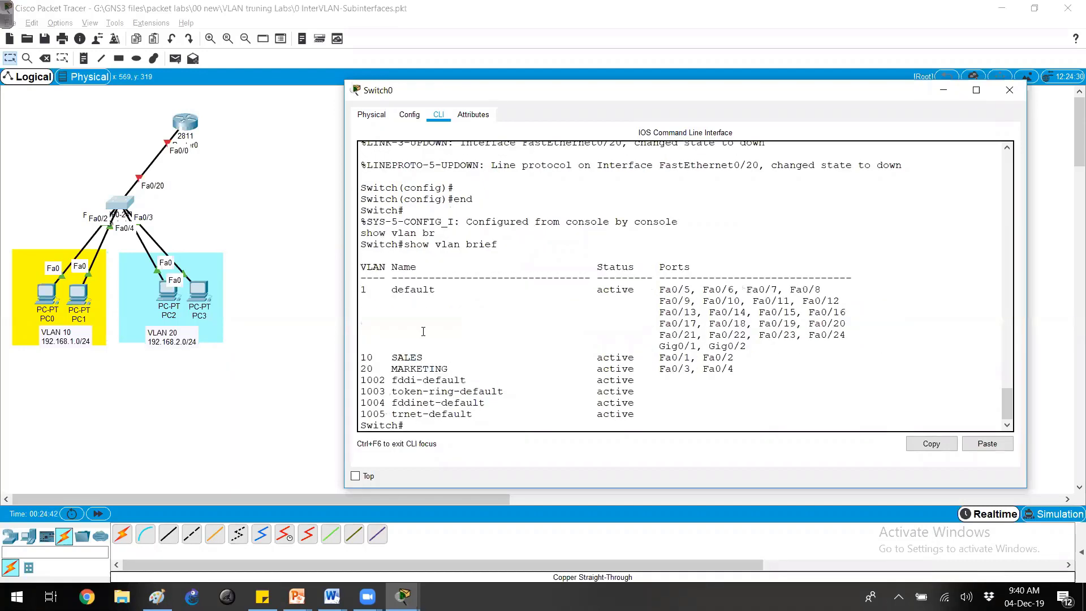
pyautogui.moveTo(629, 358); pyautogui.dragTo(766, 368)
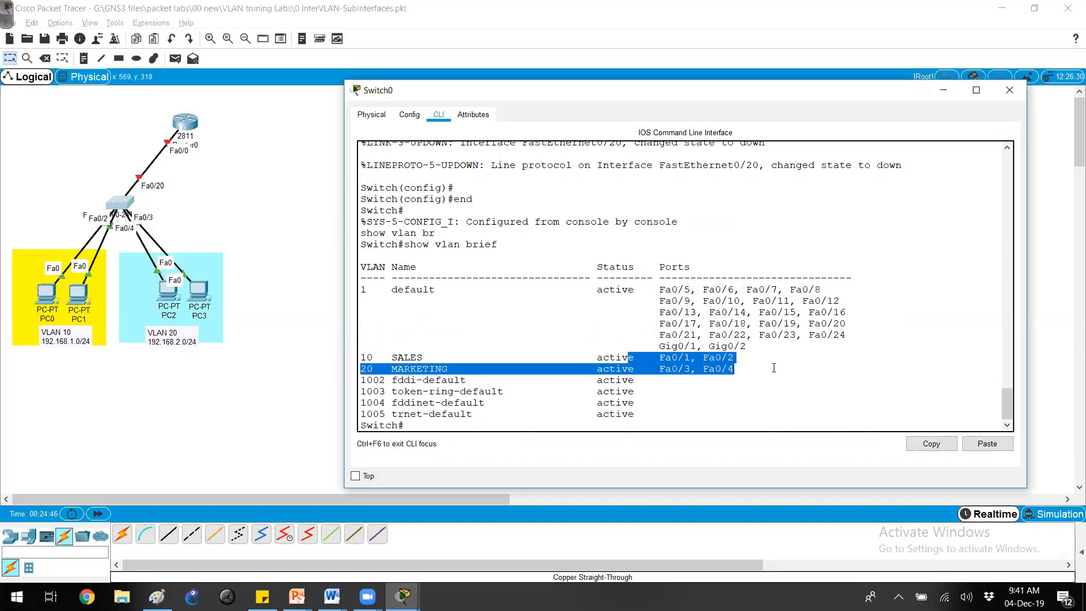
pyautogui.click(257, 180)
# - In Router0's command line, decline the initial configuration dialog and enter privileged mode
pyautogui.click(185, 122)
pyautogui.click(463, 144)
pyautogui.moveTo(462, 119); pyautogui.dragTo(375, 49)
pyautogui.moveTo(623, 385); pyautogui.dragTo(1042, 421)
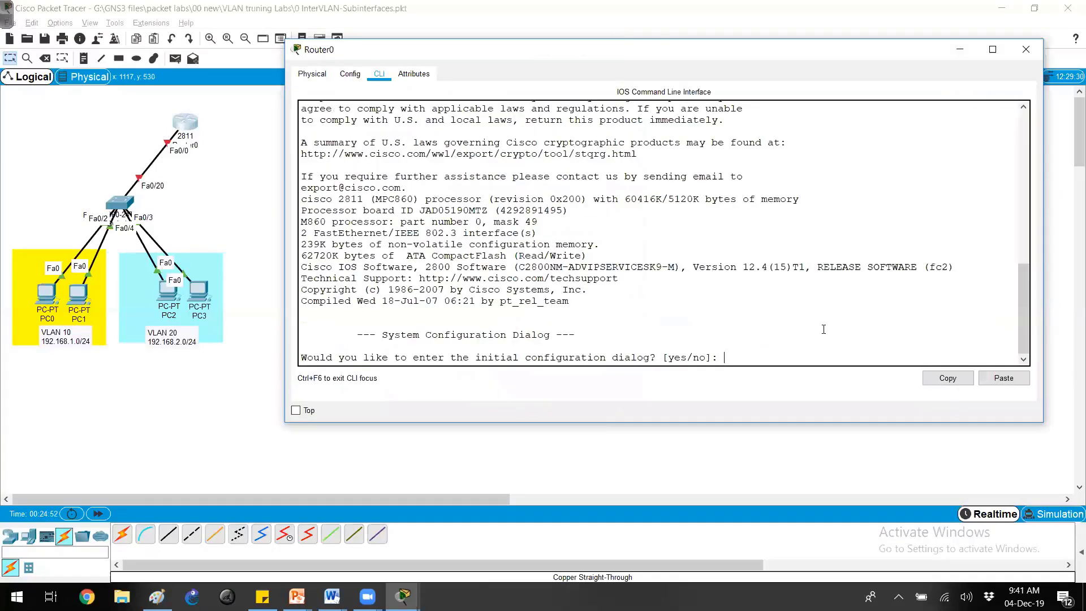
pyautogui.press('Return')
pyautogui.press('Return')
pyautogui.write('n')
pyautogui.press('Return')
pyautogui.press('Return')
pyautogui.write('en')
pyautogui.press('Tab')
pyautogui.press('Return')
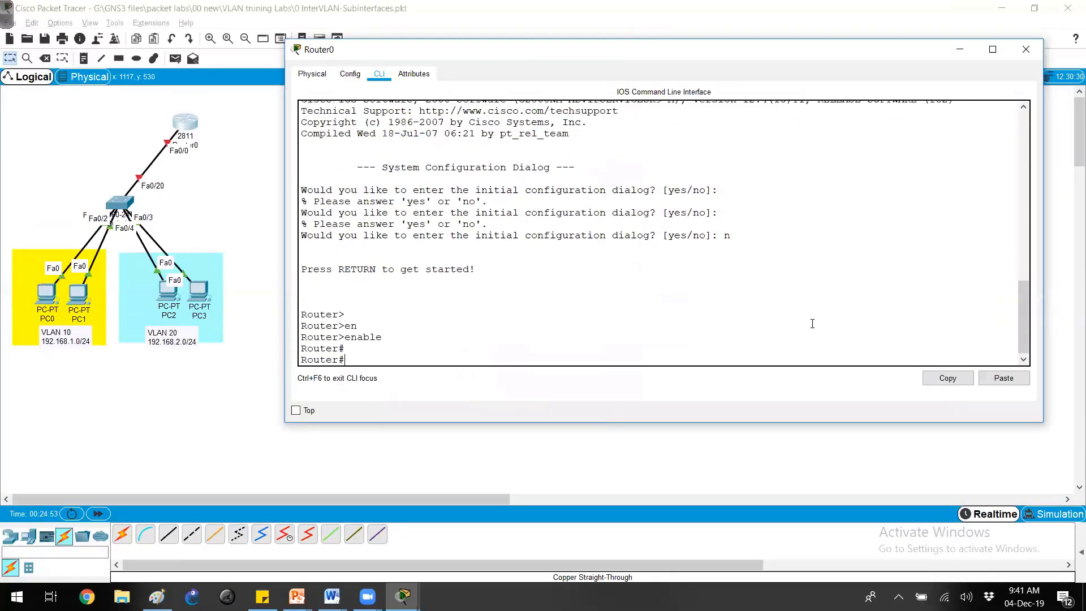
# - Enter global configuration mode on Router0 and set its hostname to R1
pyautogui.write('conf t')
pyautogui.press('Return')
pyautogui.write('ho')
pyautogui.press('Tab')
pyautogui.write('R1')
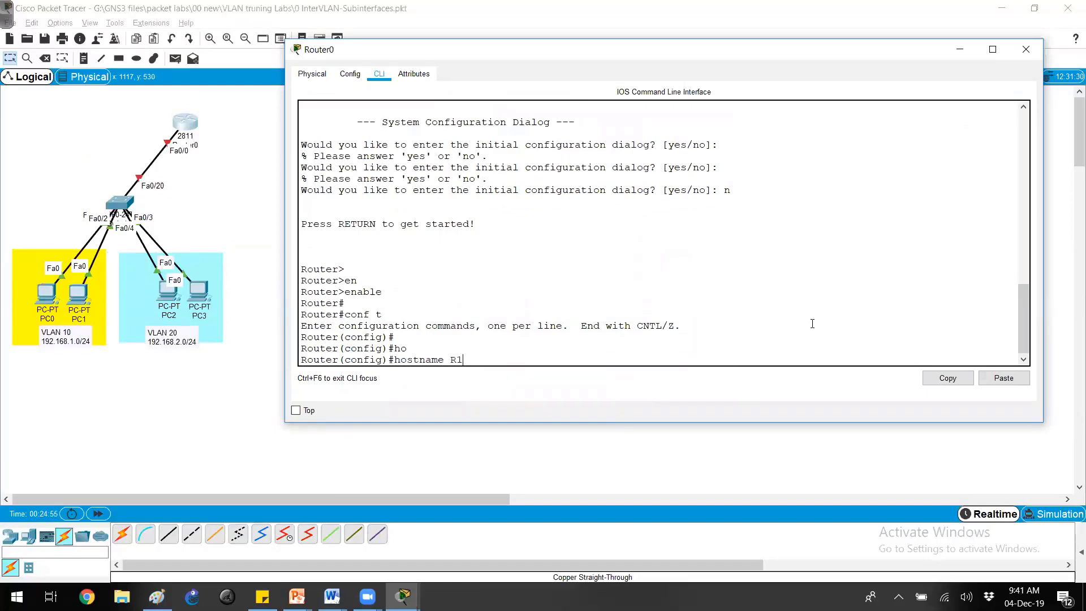
pyautogui.press('Return')
pyautogui.press('Return')
pyautogui.press('Return')
# - Enable R1's physical interface f0/0 with no shutdown
pyautogui.write('int')
pyautogui.press('Tab')
pyautogui.write('f0/0')
pyautogui.press('Return')
pyautogui.write('no')
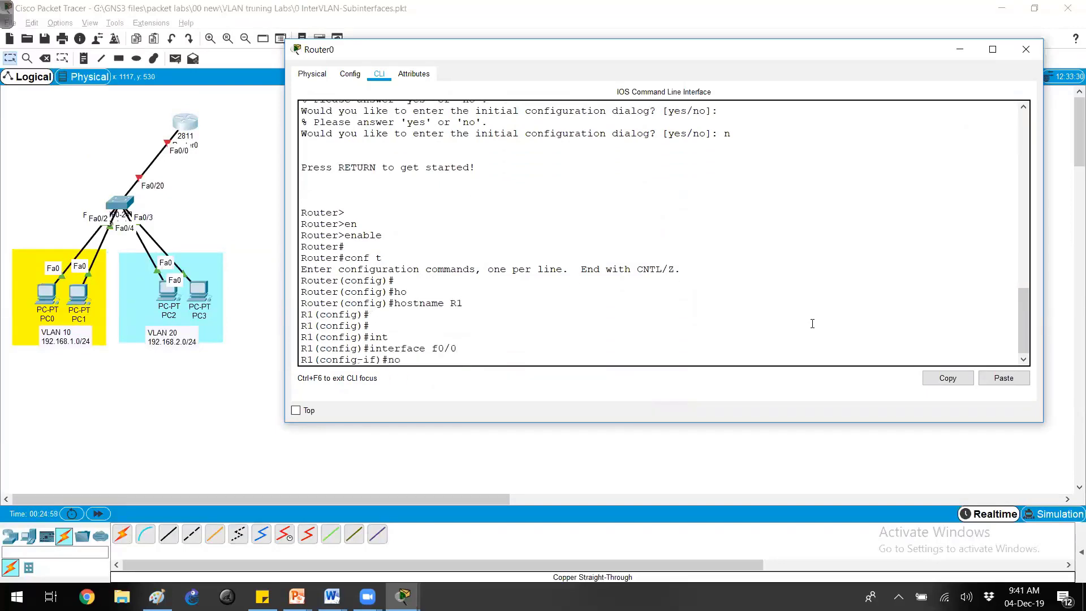
pyautogui.write(' shutdown')
pyautogui.press('Tab')
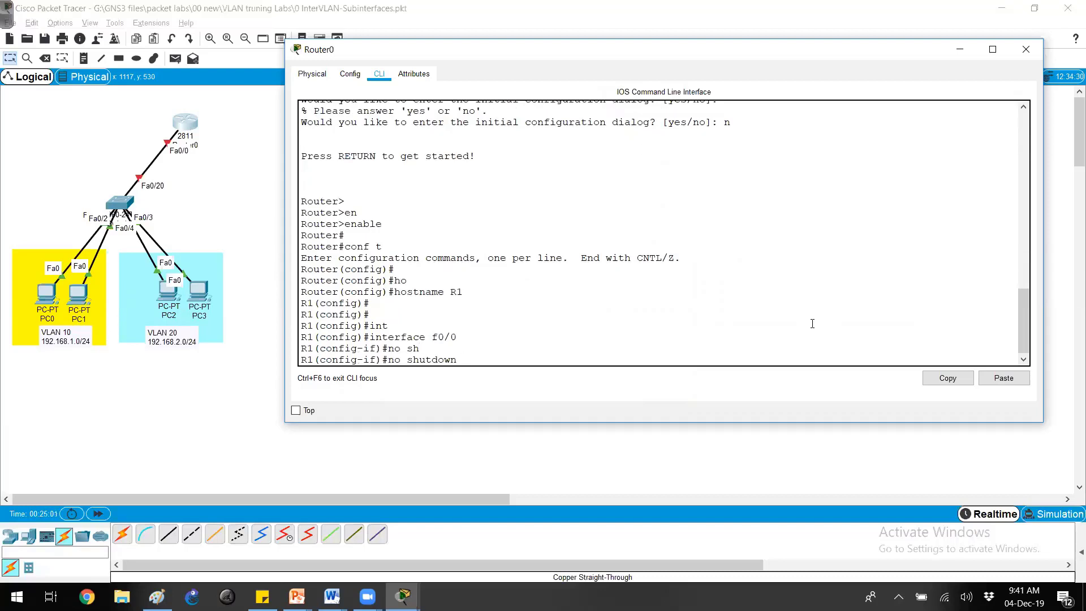
pyautogui.press('Return')
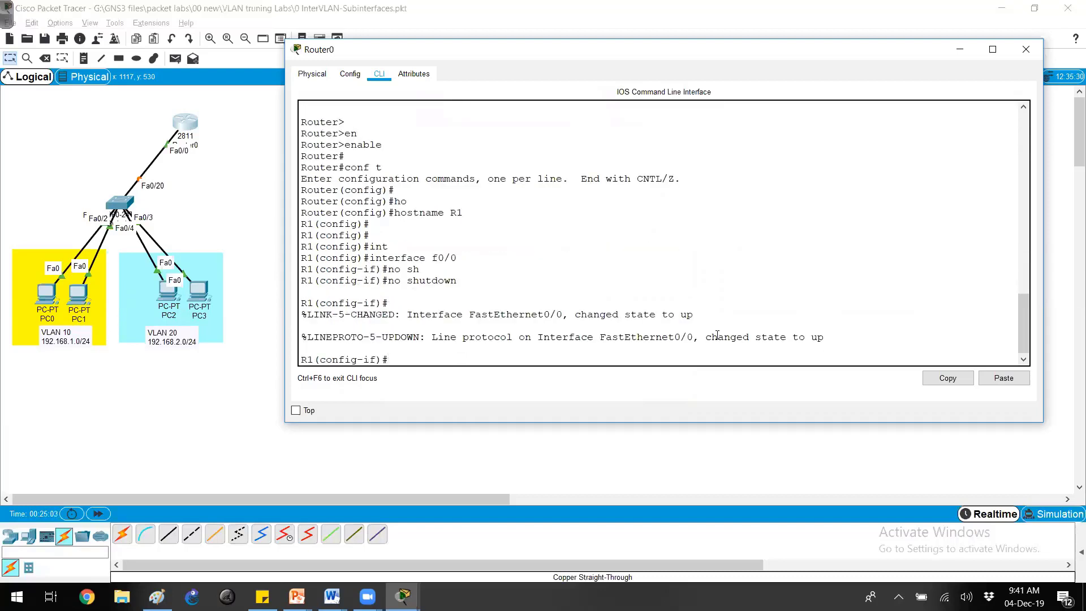
# - Clear the IP address from interface f0/0 with no ip address and return to global configuration mode
pyautogui.press('Return')
pyautogui.write('no ip ad')
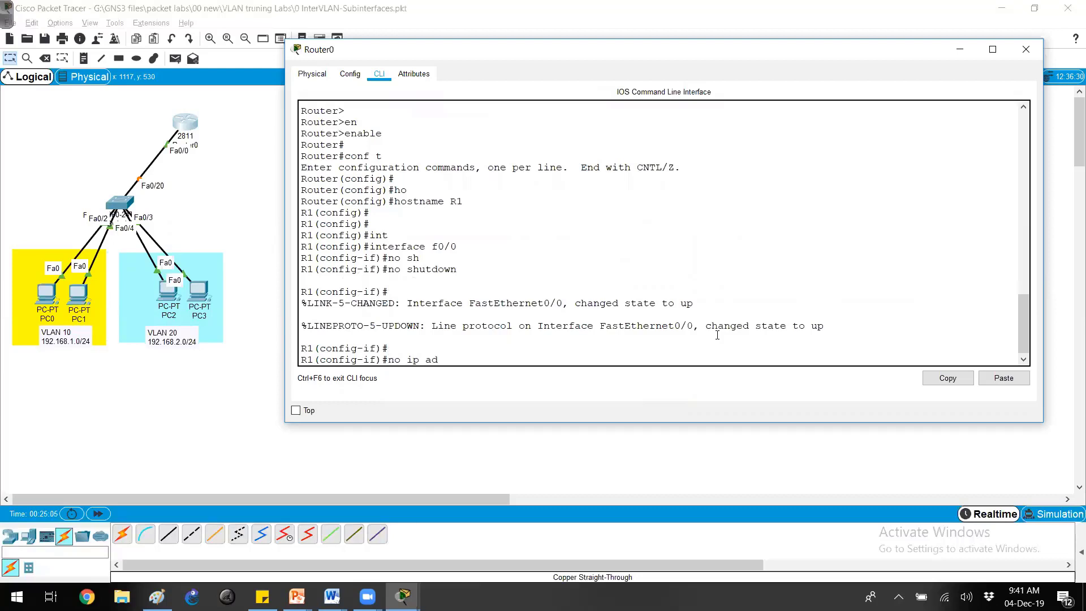
pyautogui.press('Tab')
pyautogui.press('Return')
pyautogui.write('exit')
pyautogui.press('Return')
# - Check the allowed subinterface number range and create subinterface f0/0.10 on R1
pyautogui.write('int f')
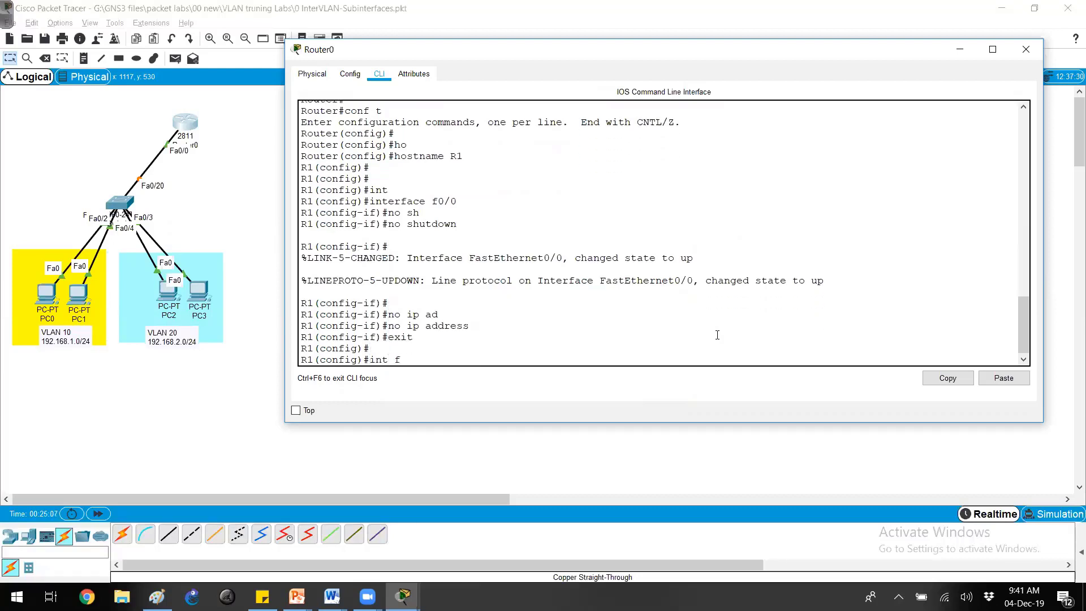
pyautogui.write('0/0.?')
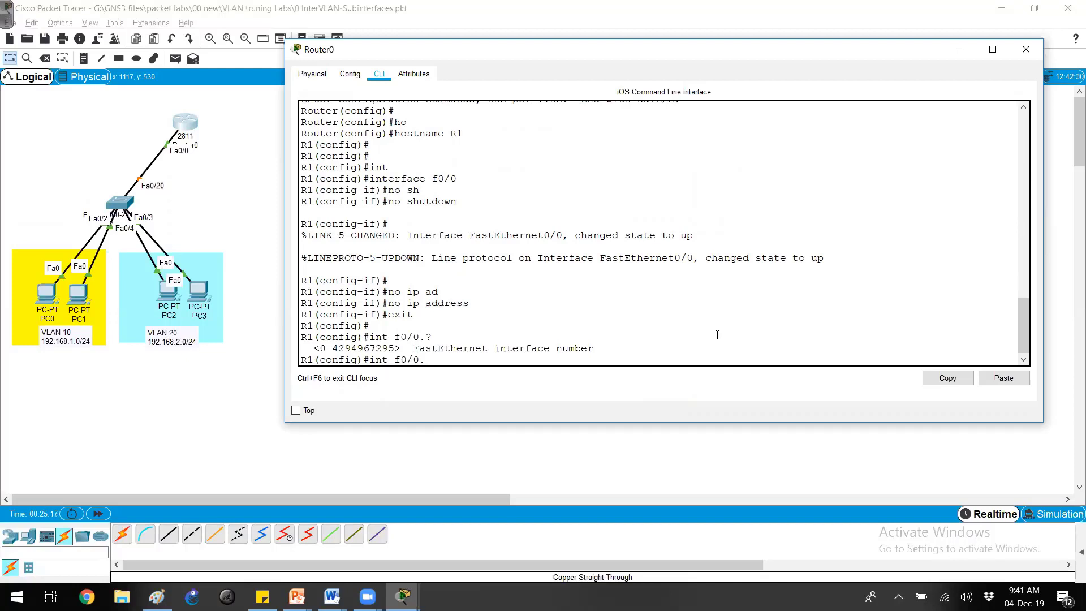
pyautogui.write('10')
pyautogui.press('Return')
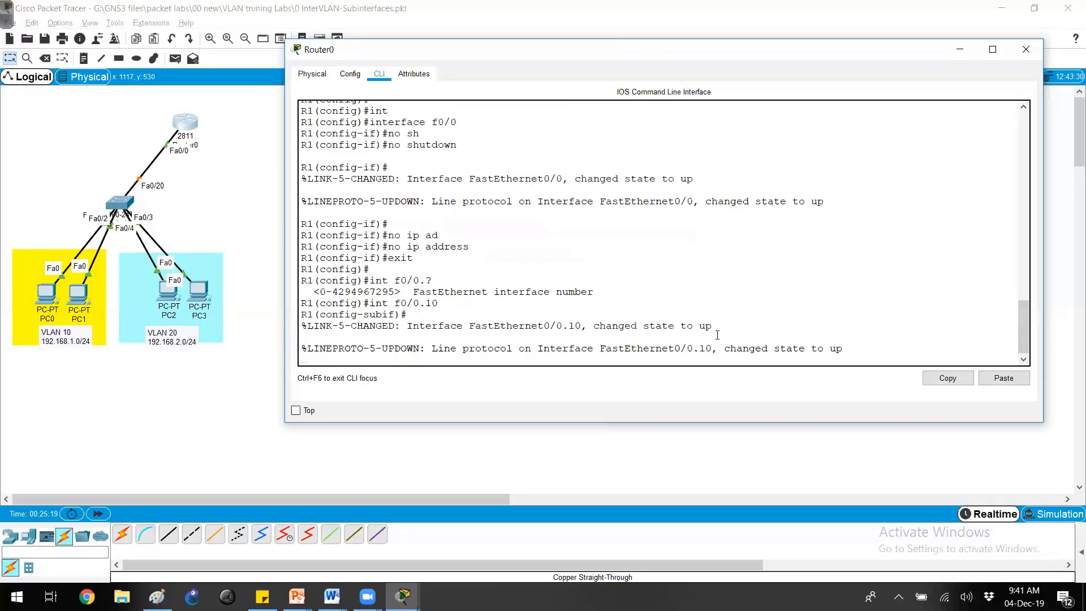
pyautogui.moveTo(384, 299); pyautogui.dragTo(459, 305)
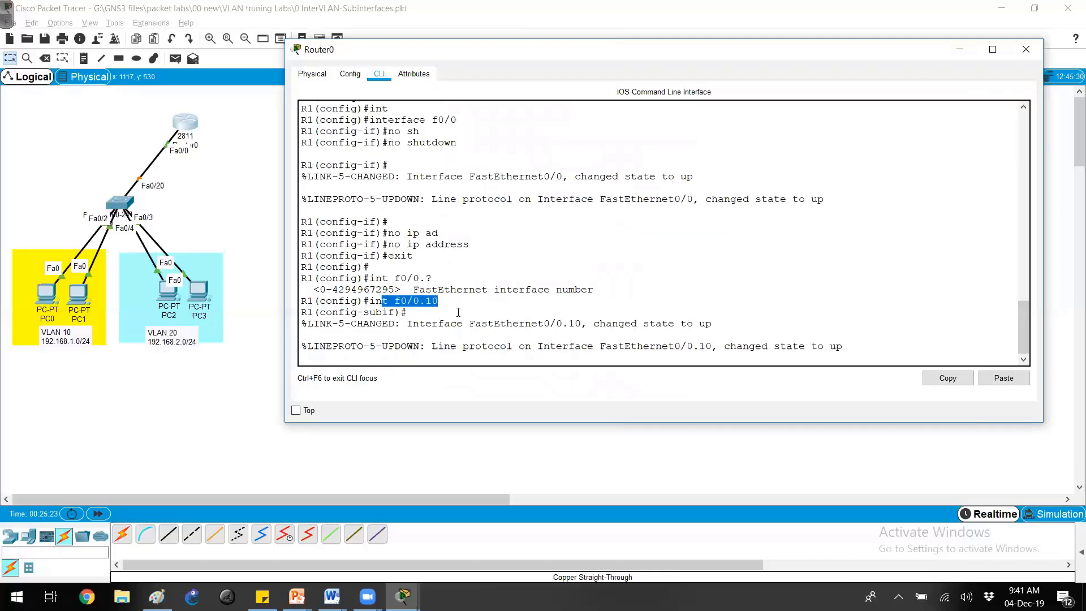
pyautogui.moveTo(338, 312); pyautogui.dragTo(428, 311)
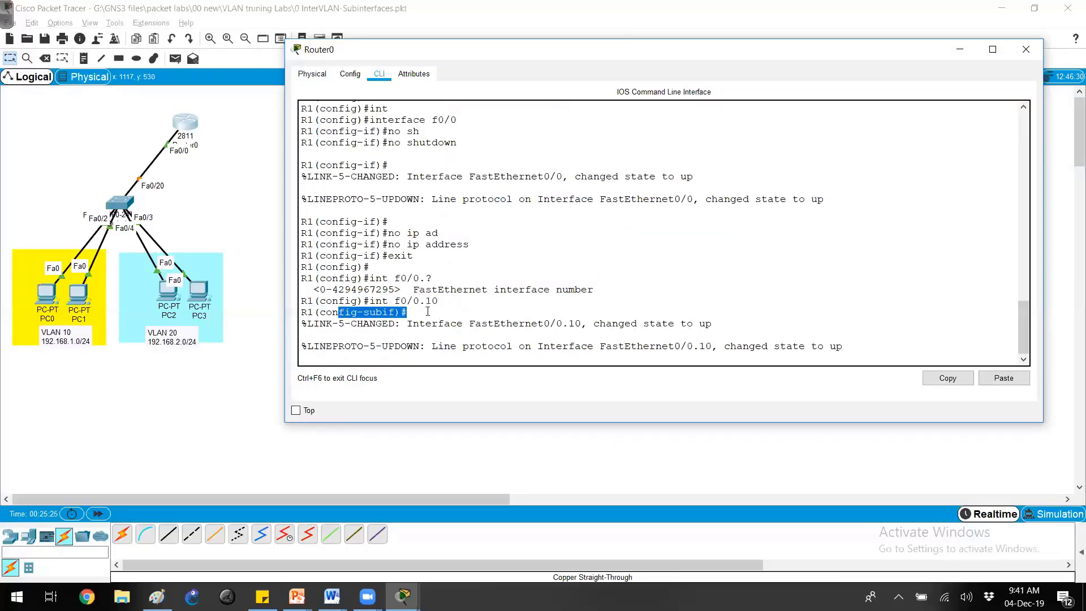
# - Try to assign IP address 192.168.1.100 with mask 255.255.255.0 to subinterface f0/0.10, checking the address against the configuration slide
pyautogui.press('Return')
pyautogui.press('Return')
pyautogui.write('ip ad')
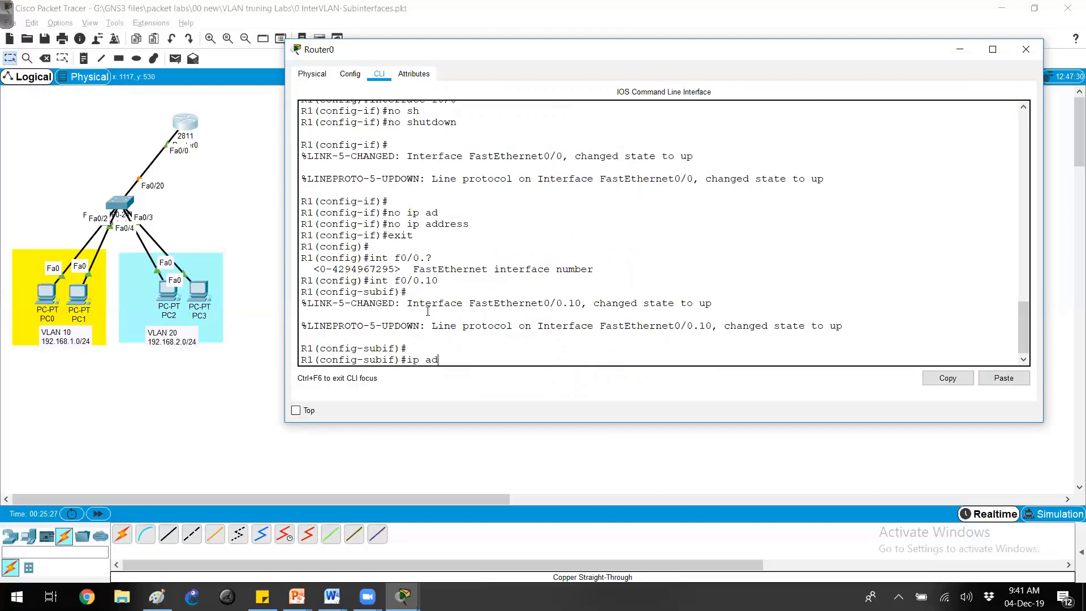
pyautogui.press('Tab')
pyautogui.write('192.168.1.100 255.2')
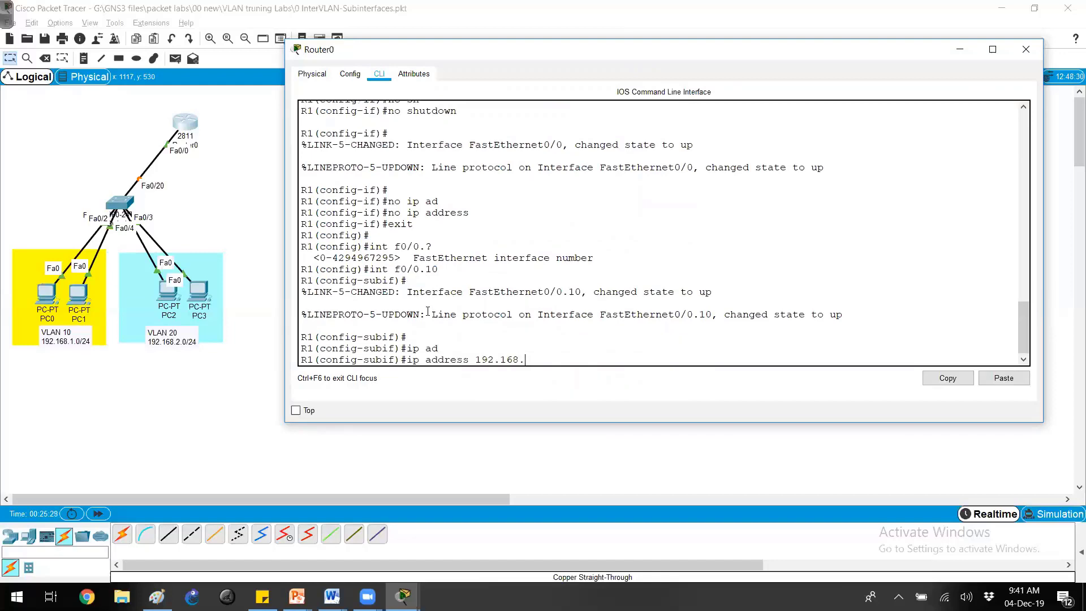
pyautogui.write('55.255.0')
pyautogui.hotkey('alt', 'Tab')
pyautogui.press('Tab')
pyautogui.press('Tab')
pyautogui.press('Tab')
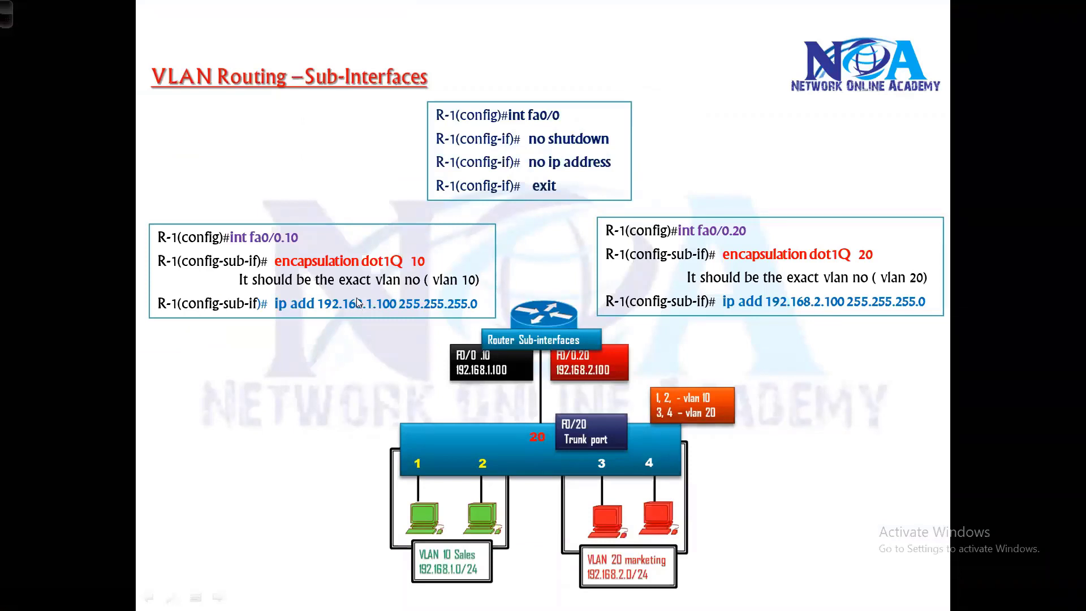
pyautogui.hotkey('alt', 'Tab')
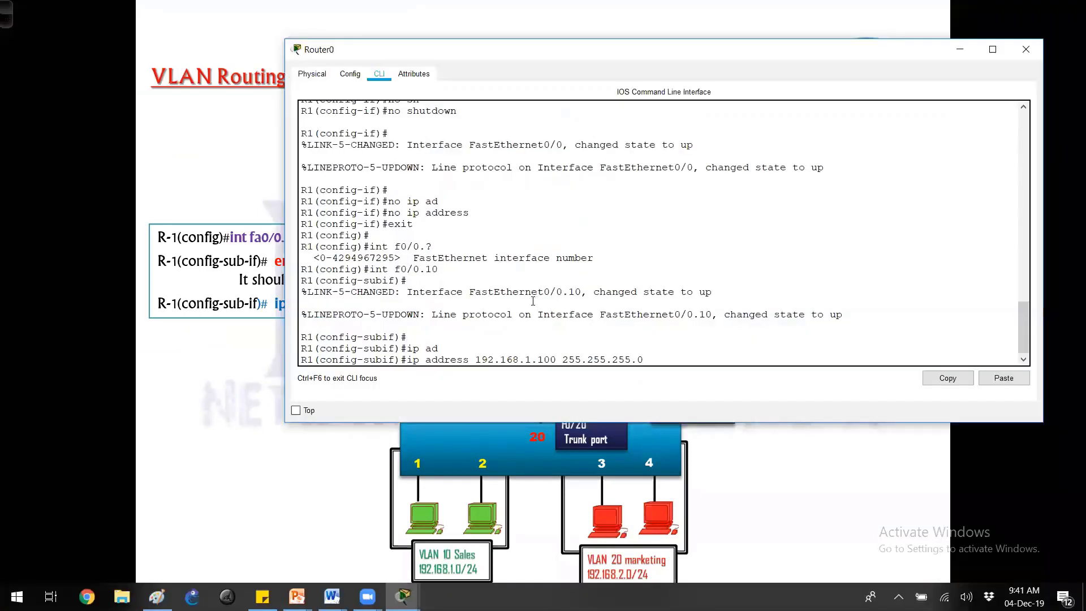
pyautogui.press('Return')
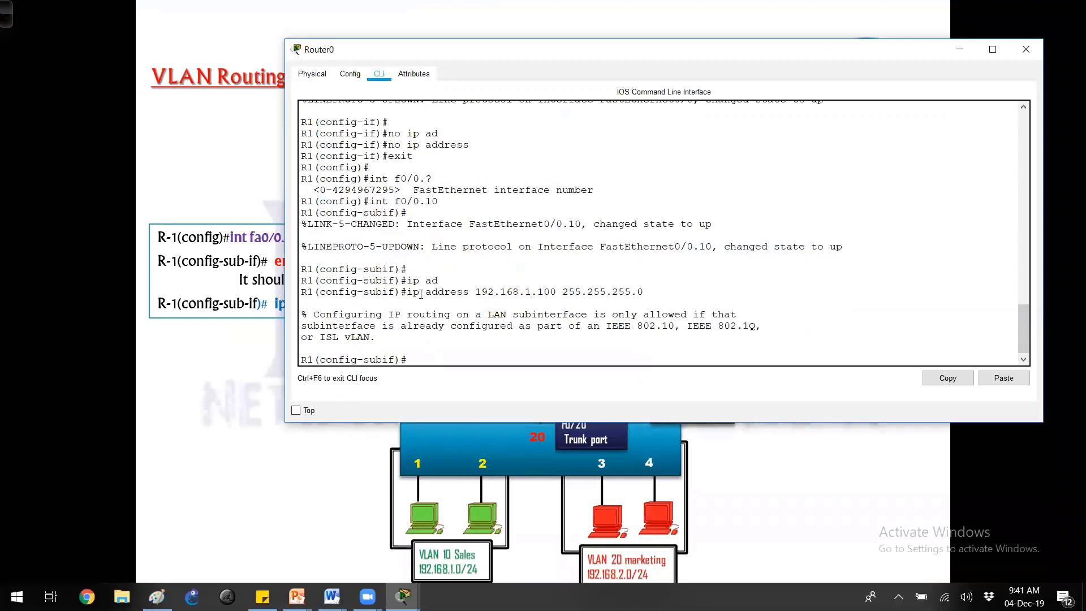
# - Examine the router's response to the IP address command on subinterface f0/0.10
pyautogui.moveTo(421, 294); pyautogui.dragTo(645, 295)
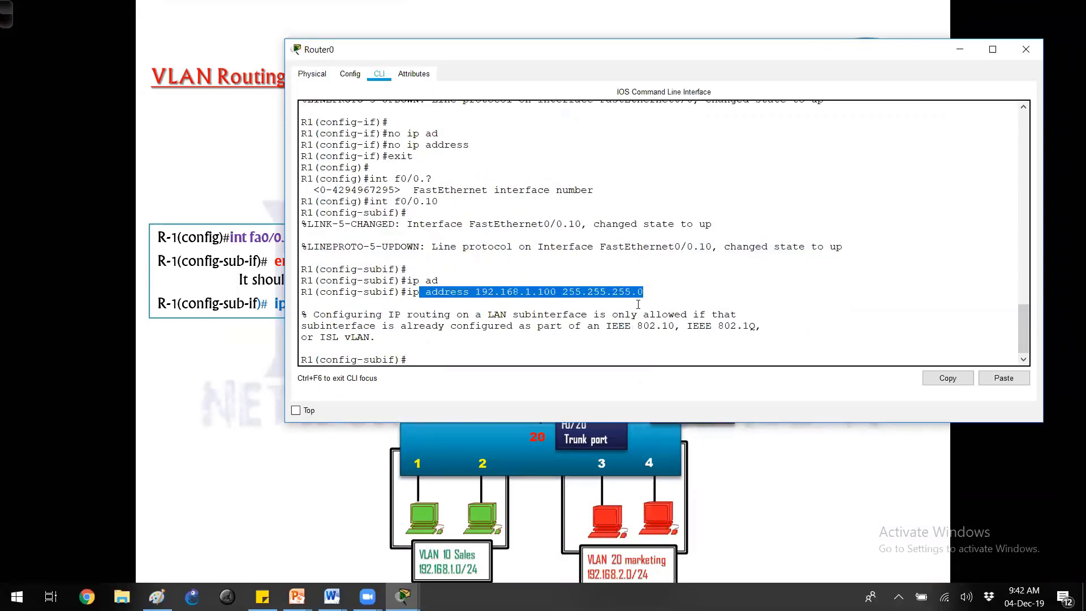
pyautogui.moveTo(476, 314); pyautogui.dragTo(588, 315)
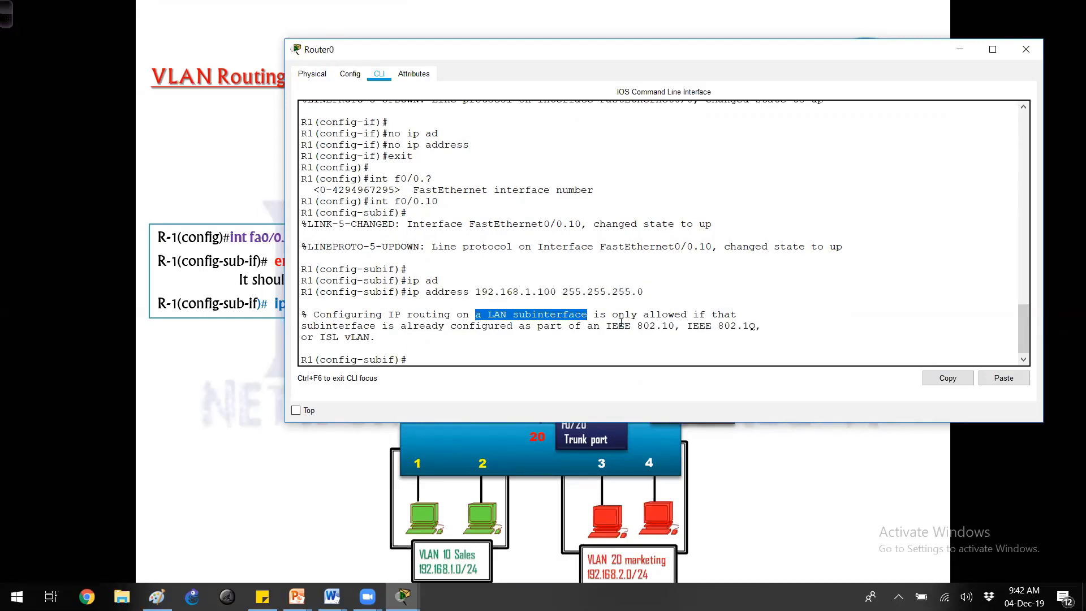
pyautogui.moveTo(667, 332); pyautogui.dragTo(768, 331)
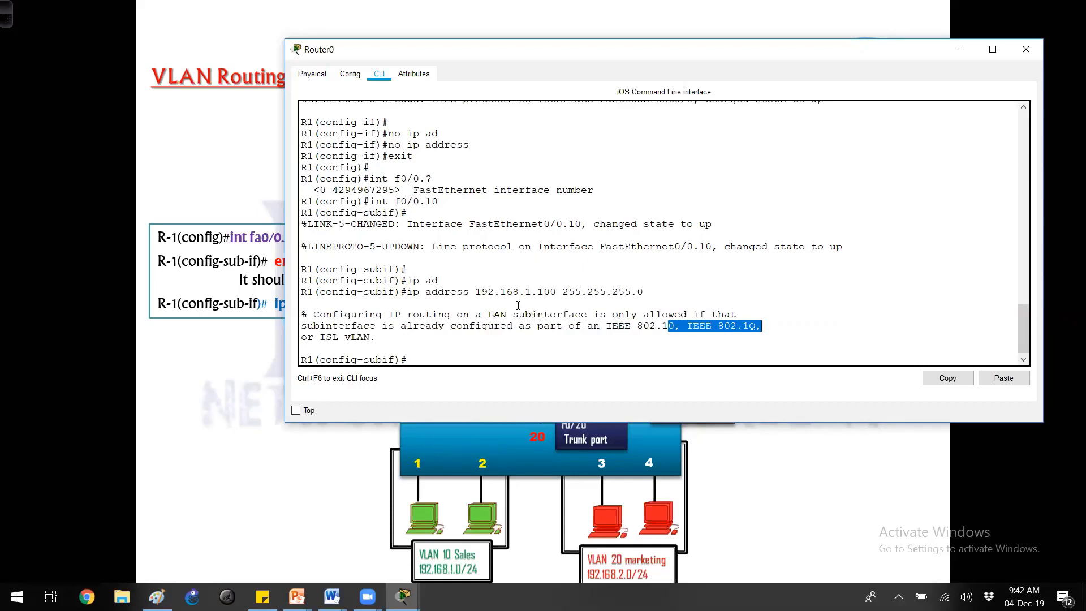
pyautogui.moveTo(488, 292); pyautogui.dragTo(601, 289)
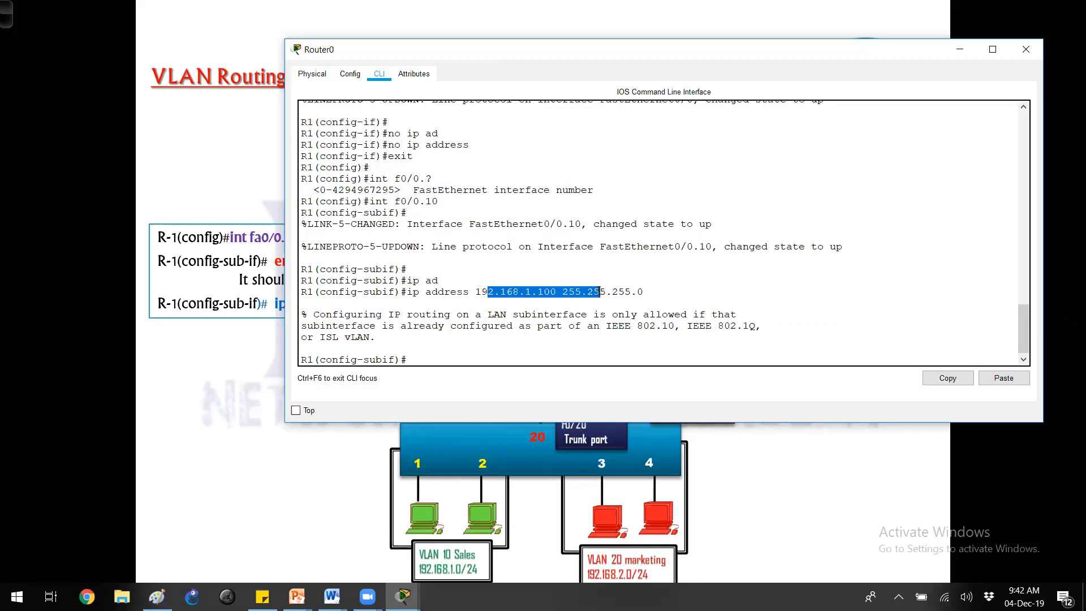
# - Check the encapsulation command on the configuration slide and list the encapsulation types available for subinterface f0/0.10
pyautogui.moveTo(474, 293); pyautogui.dragTo(507, 299)
pyautogui.click(514, 304)
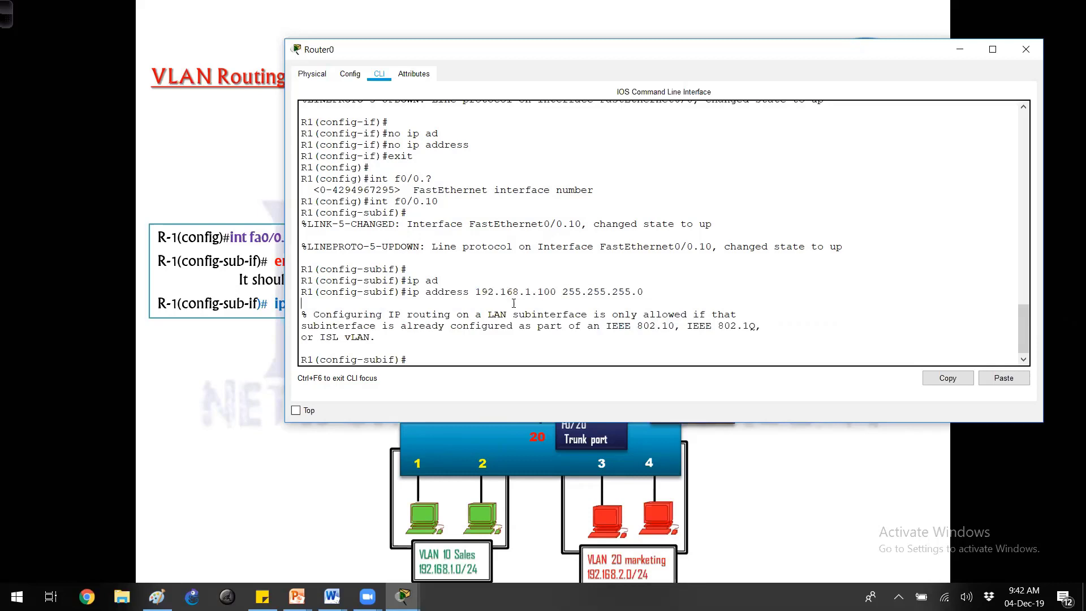
pyautogui.hotkey('alt', 'Tab')
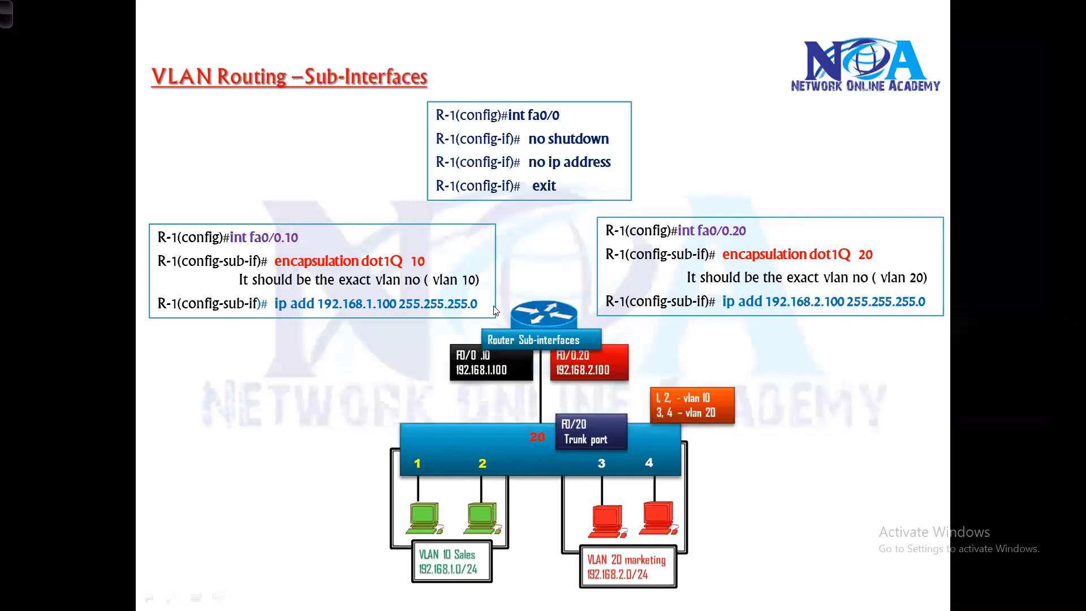
pyautogui.hotkey('alt', 'Tab')
pyautogui.write('en')
pyautogui.press('Tab')
pyautogui.write('d')
pyautogui.press('Tab')
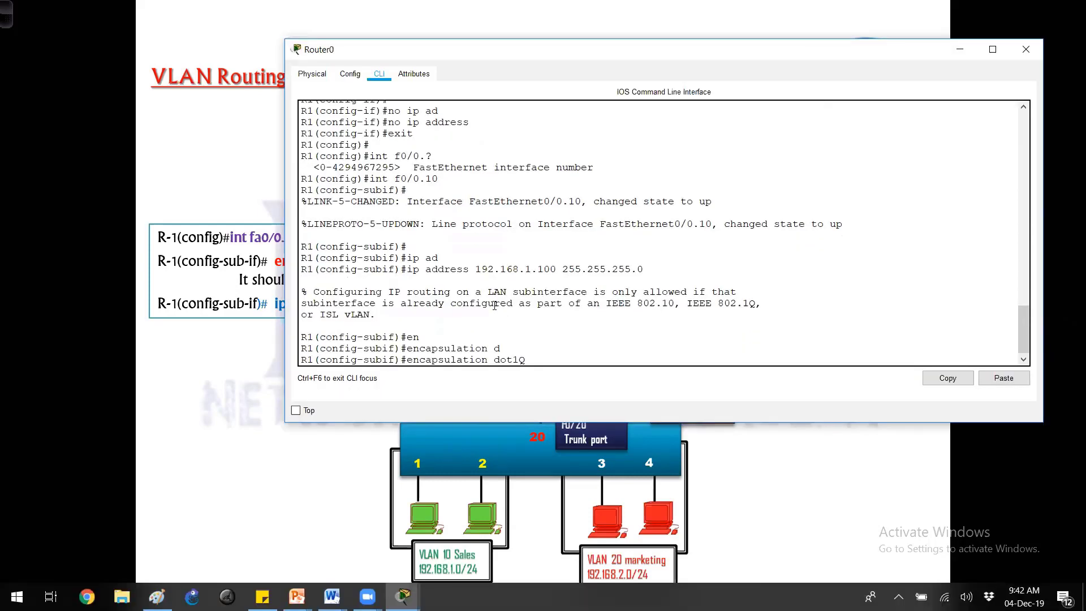
pyautogui.press('BackSpace')
pyautogui.press('BackSpace')
pyautogui.press('BackSpace')
pyautogui.press('BackSpace')
pyautogui.press('BackSpace')
pyautogui.press('BackSpace')
pyautogui.write('?d')
# - Check the allowed VLAN ID range and set dot1Q encapsulation with VLAN 10 on subinterface f0/0.10
pyautogui.press('Tab')
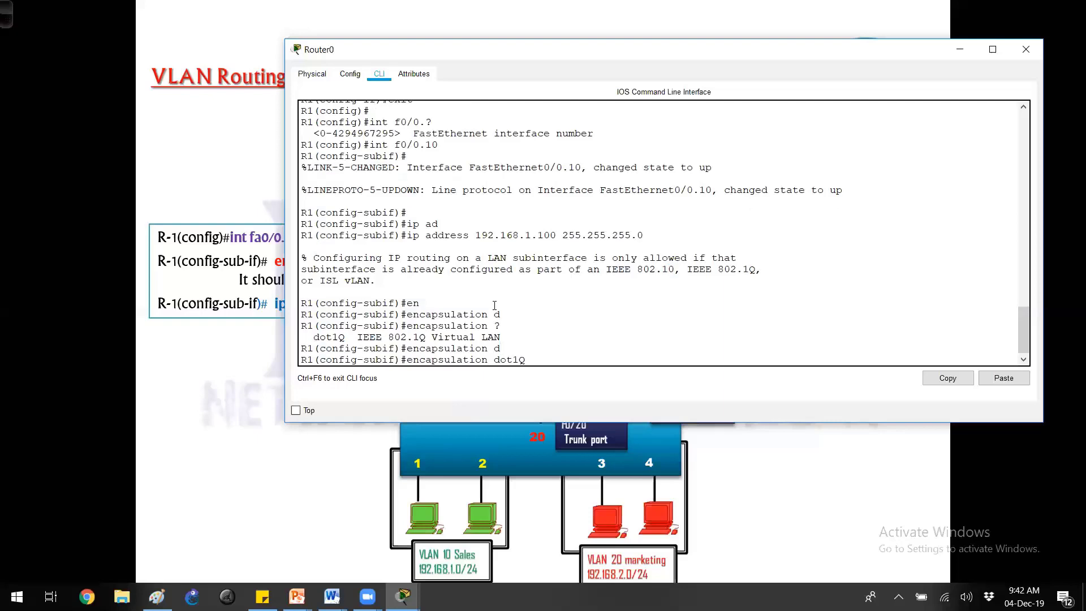
pyautogui.write('?')
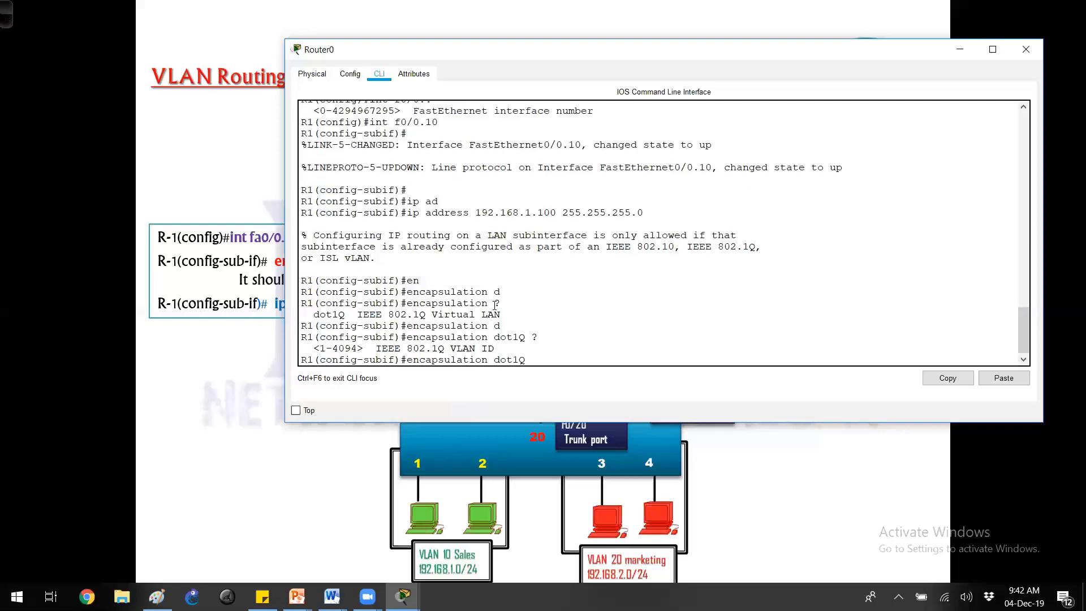
pyautogui.moveTo(322, 347); pyautogui.dragTo(396, 348)
pyautogui.click(330, 348)
pyautogui.moveTo(304, 348); pyautogui.dragTo(523, 346)
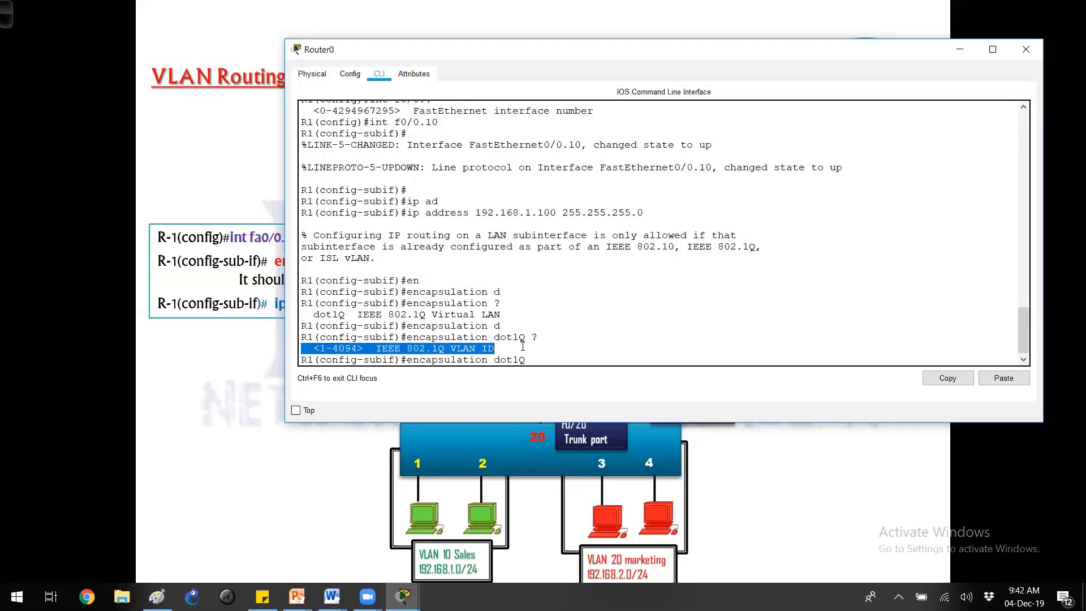
pyautogui.write('10')
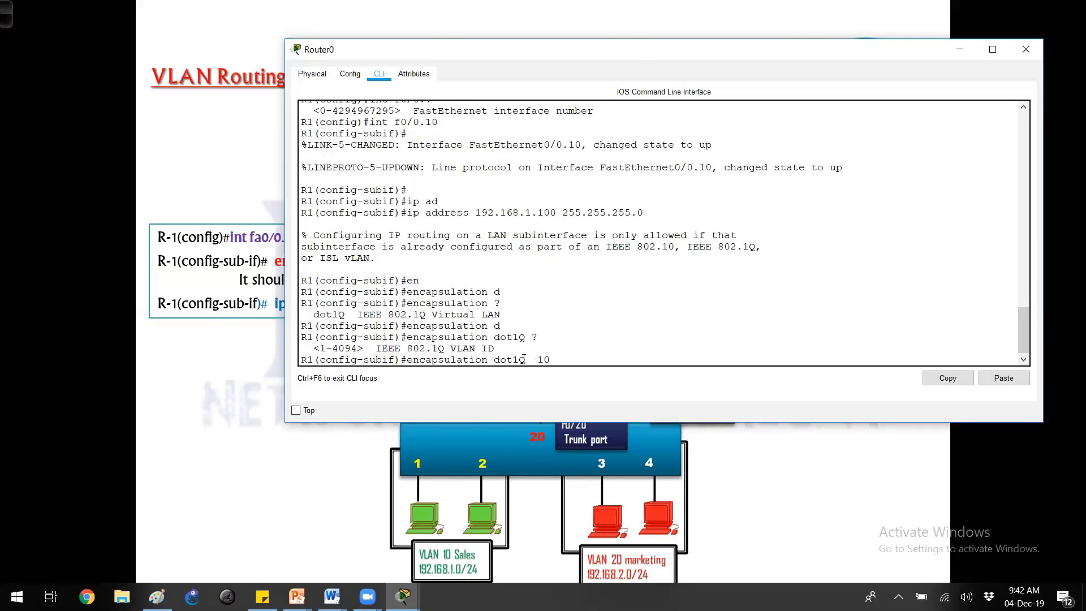
pyautogui.press('Return')
# - Assign IP address 192.168.1.100 with mask 255.255.255.0 to subinterface f0/0.10 and return to global configuration mode
pyautogui.press('Up')
pyautogui.press('Up')
pyautogui.press('Up')
pyautogui.press('Up')
pyautogui.press('Up')
pyautogui.press('Return')
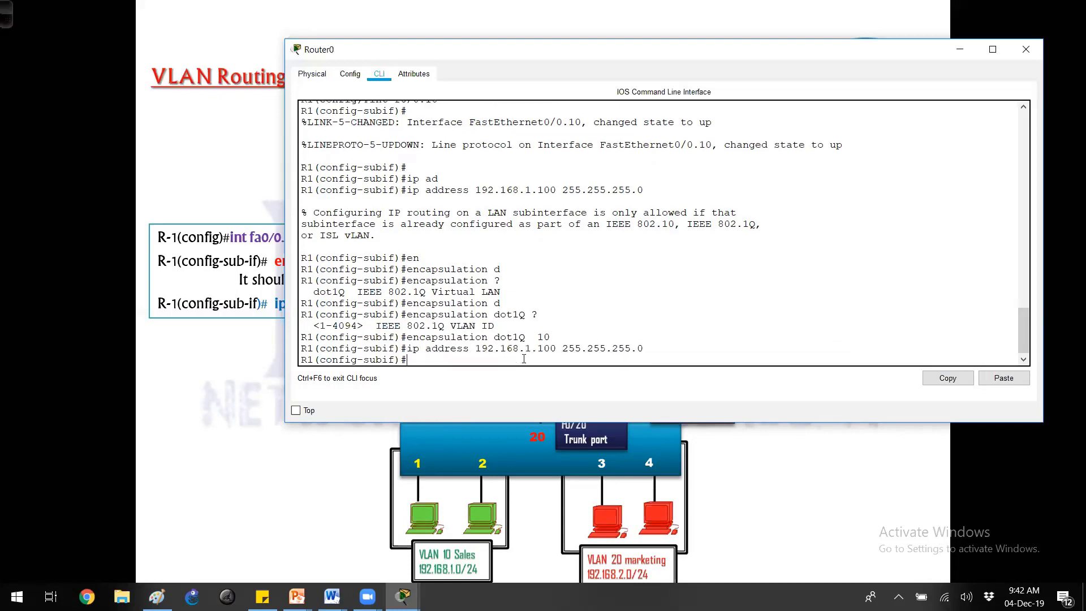
pyautogui.press('Return')
pyautogui.press('Return')
pyautogui.write('exit')
pyautogui.press('Return')
pyautogui.press('Return')
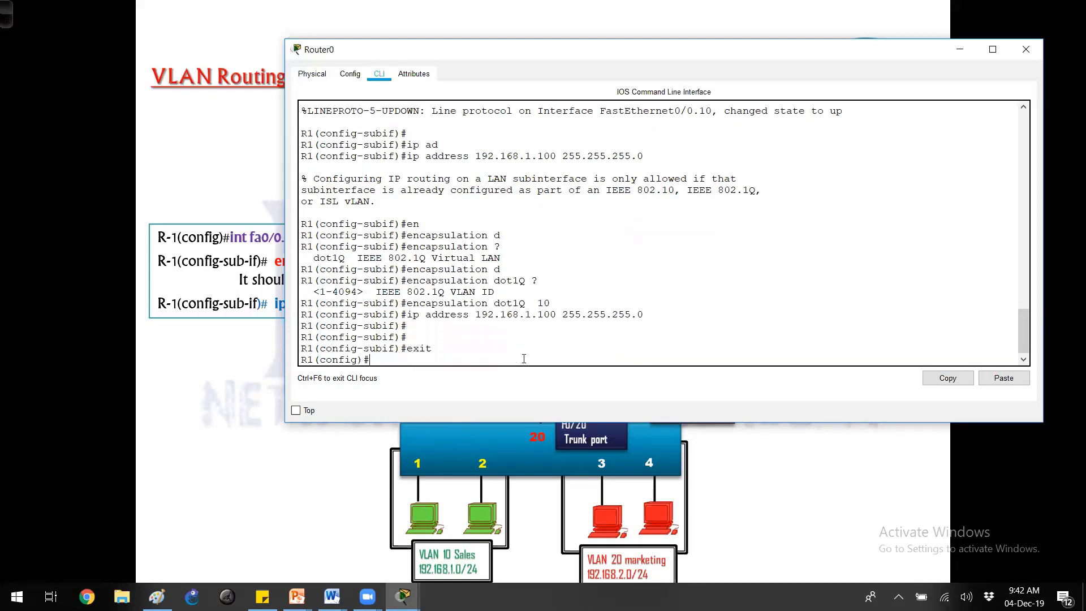
# - Review the sub-interface slide and create subinterface f0/0.20 on R1
pyautogui.hotkey('alt', 'Tab')
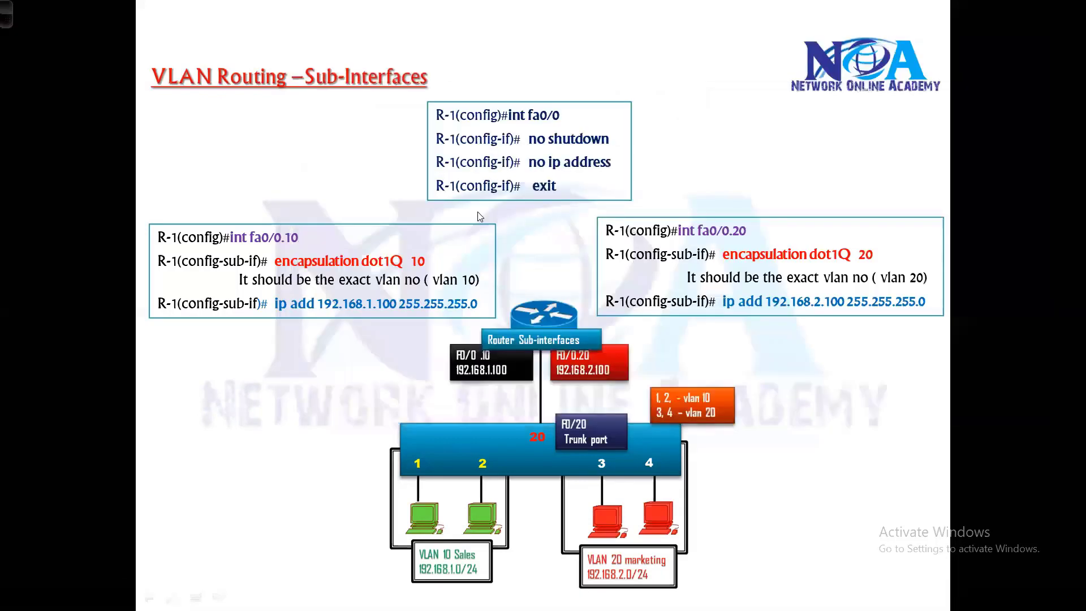
pyautogui.hotkey('alt', 'Tab')
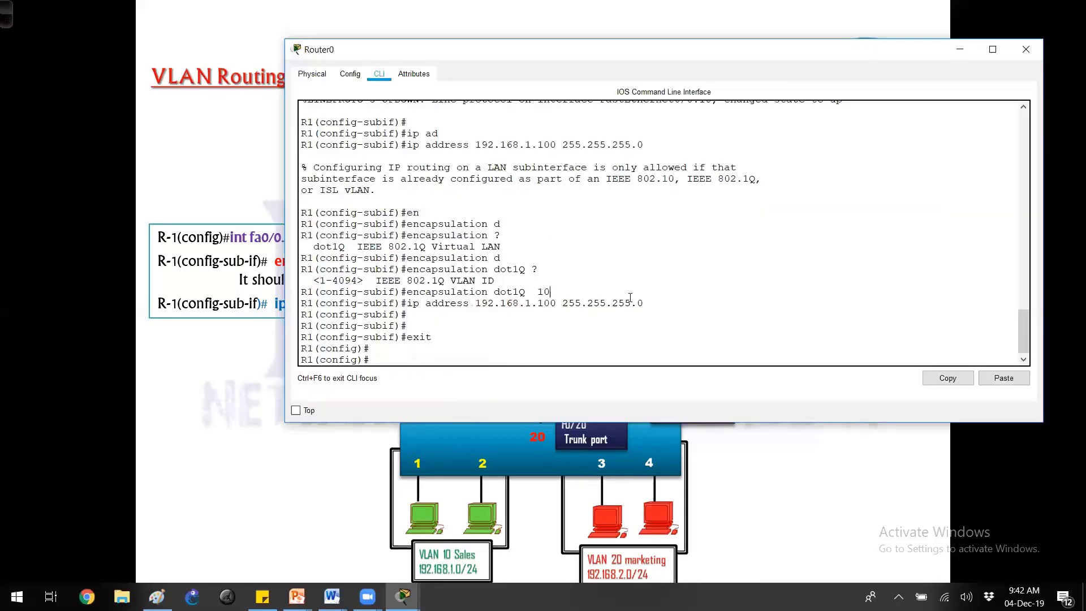
pyautogui.write('int f0/0.20')
pyautogui.press('Return')
pyautogui.write('exit')
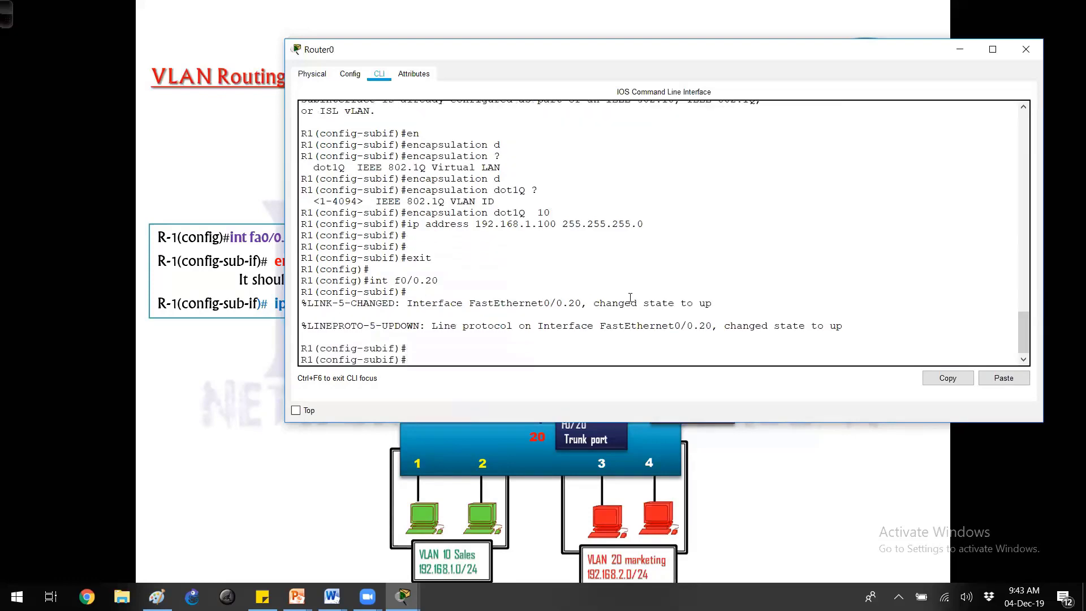
# - Set dot1Q encapsulation with VLAN 20 on subinterface f0/0.20
pyautogui.press('Up')
pyautogui.press('Up')
pyautogui.press('Up')
pyautogui.press('Up')
pyautogui.press('BackSpace')
pyautogui.press('BackSpace')
pyautogui.write('20')
pyautogui.press('Return')
# - Assign IP address 192.168.2.100 with mask 255.255.255.0 to subinterface f0/0.20 and leave configuration mode with end
pyautogui.press('Up')
pyautogui.press('Up')
pyautogui.press('Up')
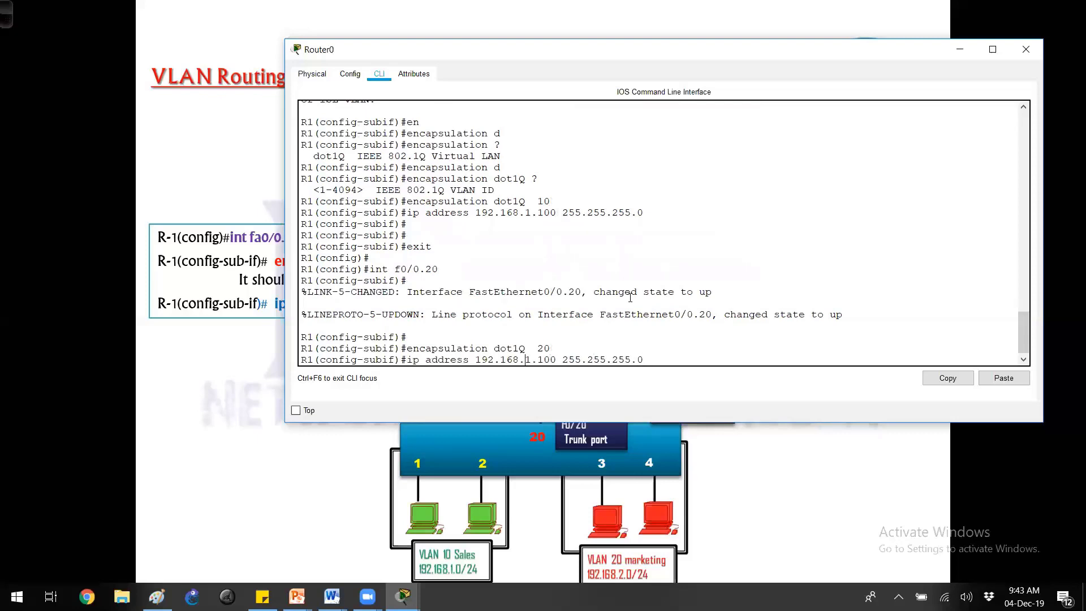
pyautogui.press('BackSpace')
pyautogui.write('2')
pyautogui.press('Return')
pyautogui.write('end')
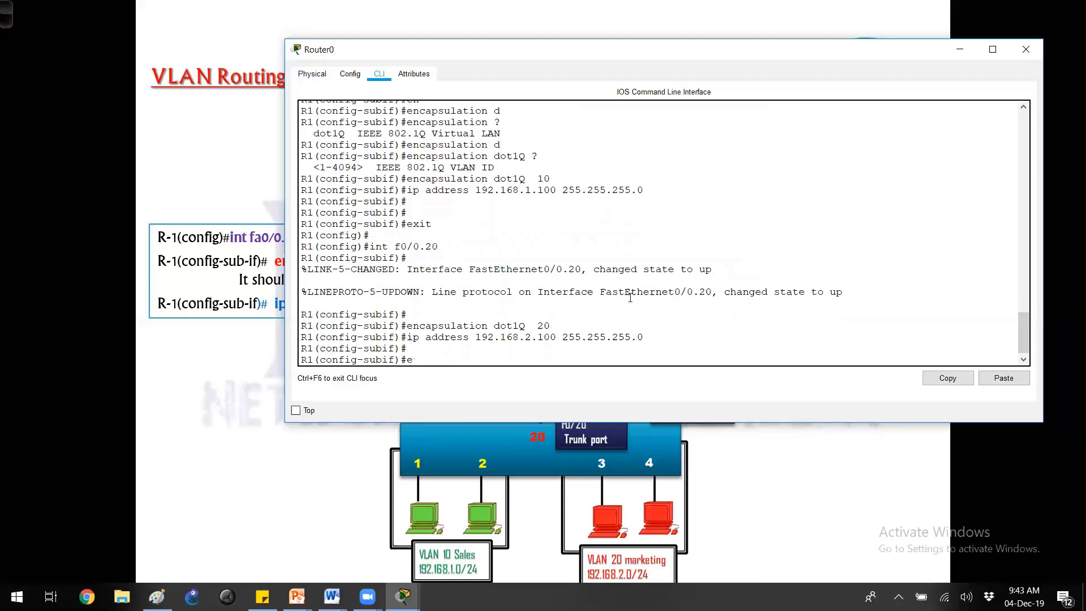
pyautogui.press('Return')
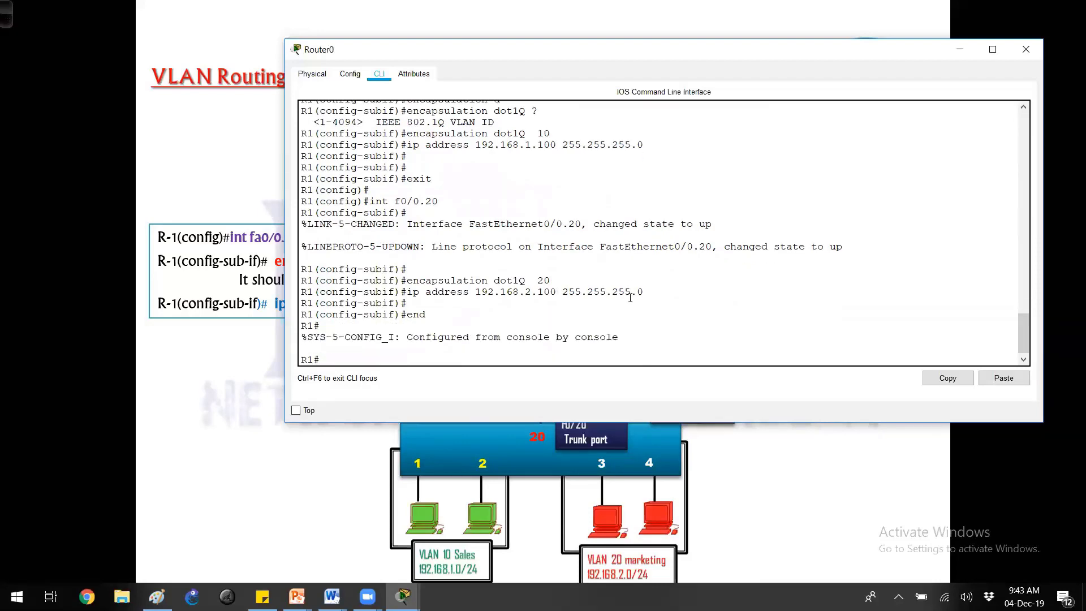
# - Run show ip int brief on R1 and examine the addresses and status of both subinterfaces
pyautogui.write('show ip int br')
pyautogui.press('Tab')
pyautogui.press('Return')
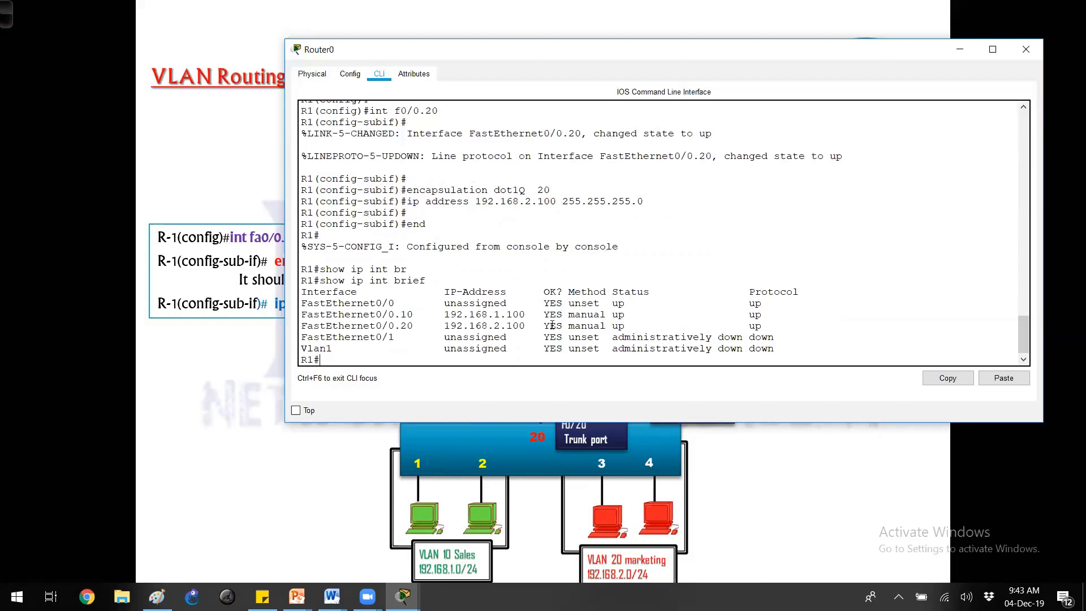
pyautogui.moveTo(344, 314); pyautogui.dragTo(612, 327)
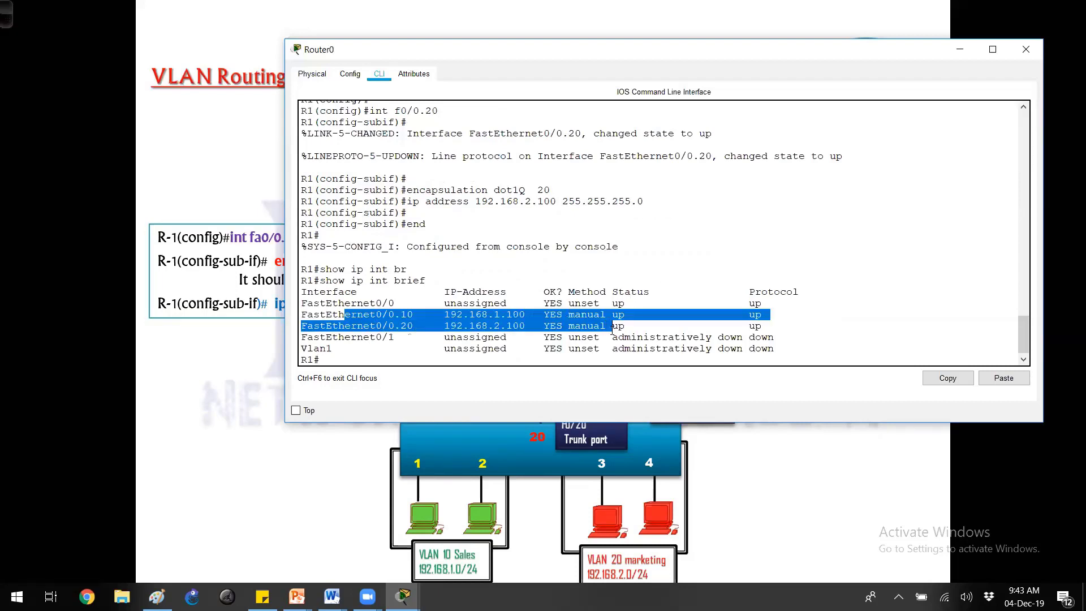
# - Run show ip route on R1 and examine the connected routes for the two subinterfaces
pyautogui.write('show')
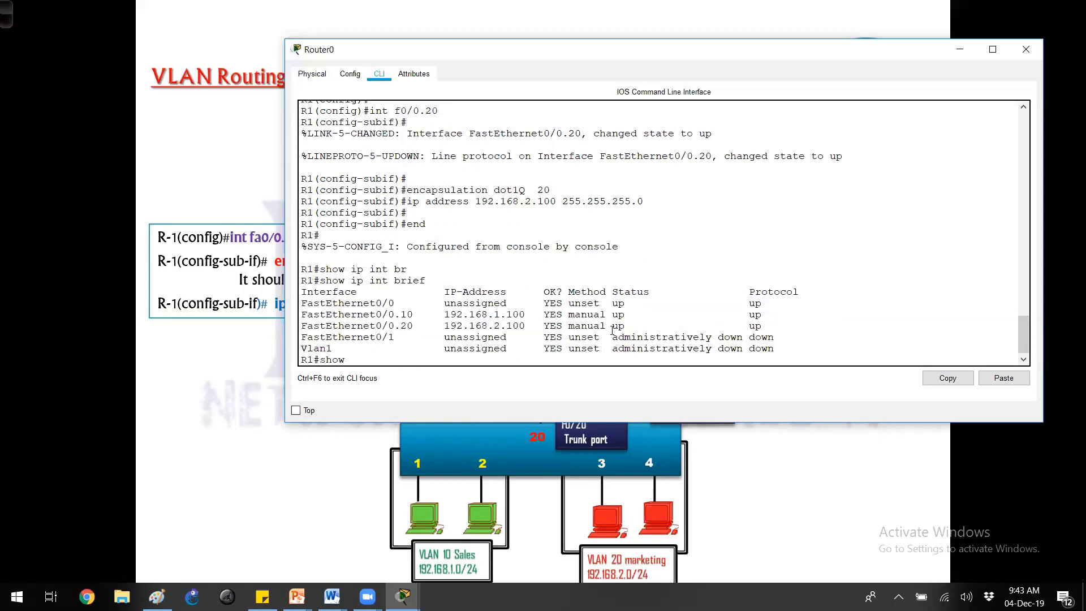
pyautogui.write(' ip rou')
pyautogui.press('Tab')
pyautogui.press('Return')
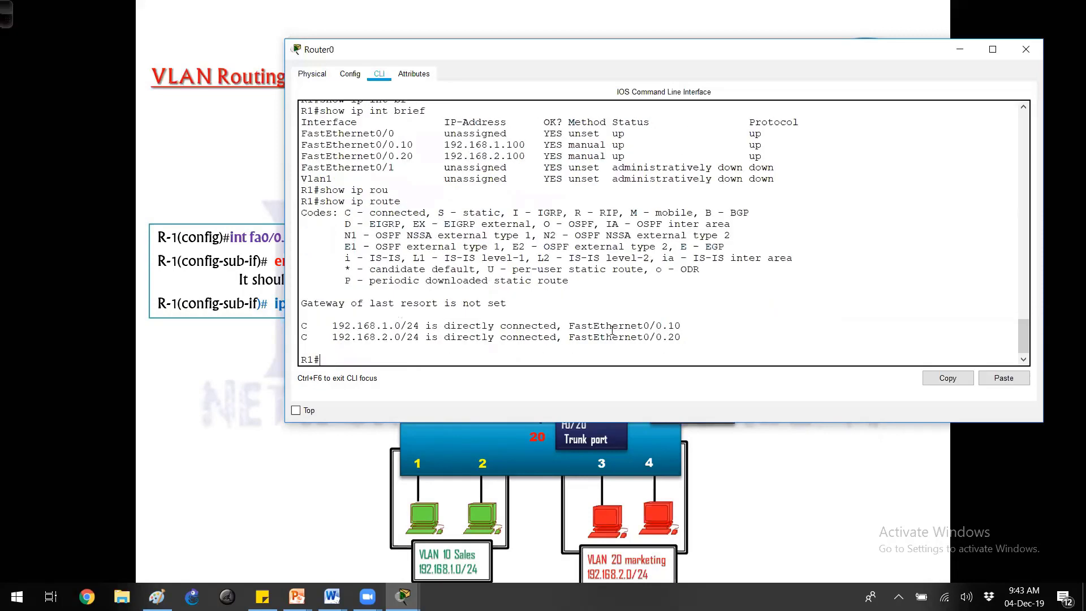
pyautogui.moveTo(366, 324); pyautogui.dragTo(698, 343)
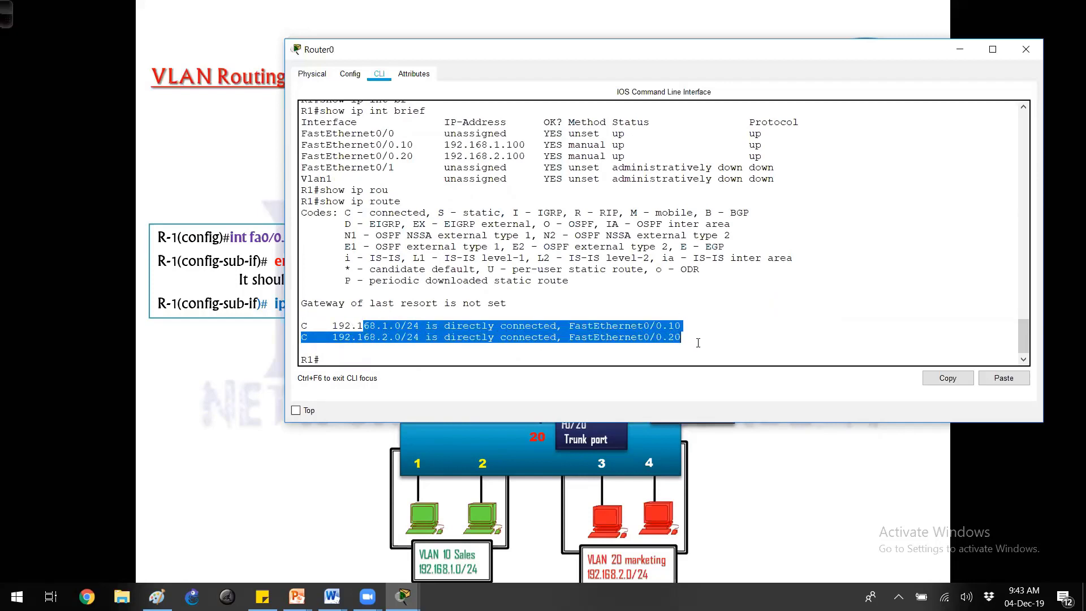
pyautogui.click(674, 328)
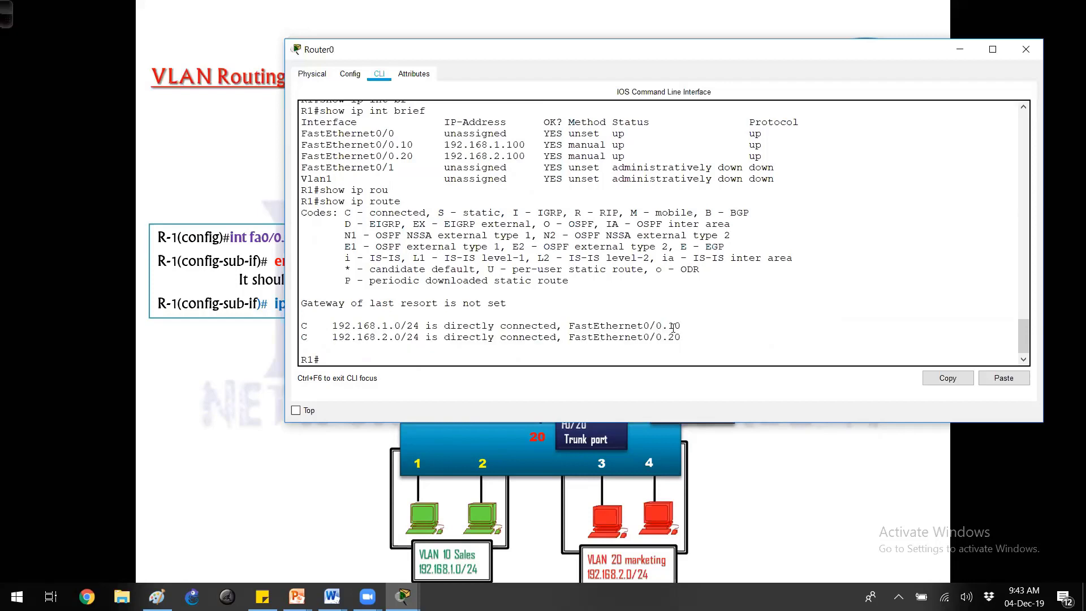
# - Enter configuration mode for interface f0/0 and shut it down to test the effect on its subinterfaces
pyautogui.press('Return')
pyautogui.press('Return')
pyautogui.write('vo')
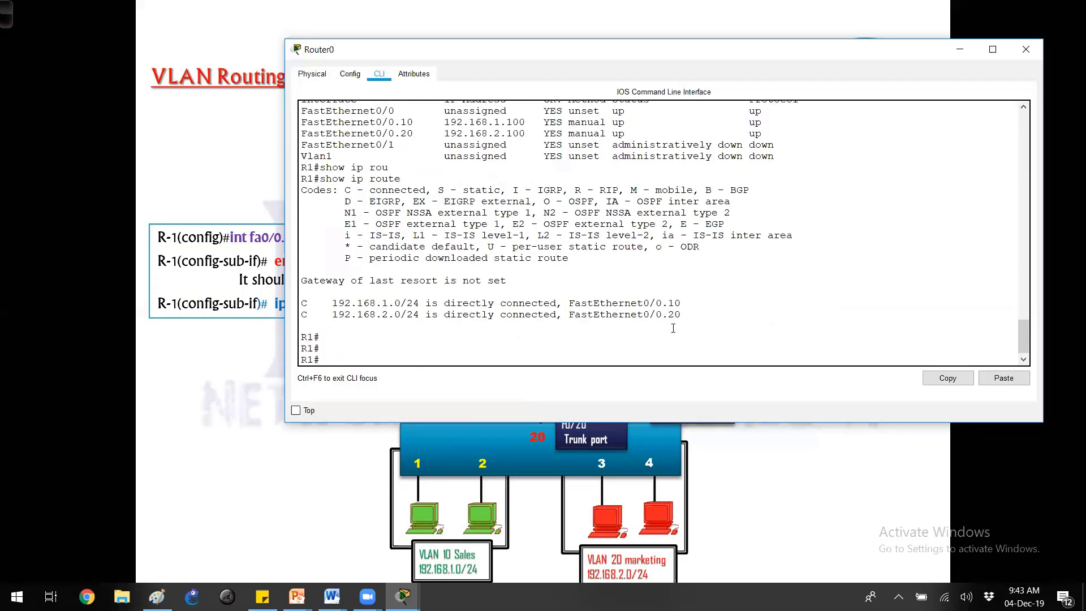
pyautogui.write('conf t')
pyautogui.press('Return')
pyautogui.write('int f0/')
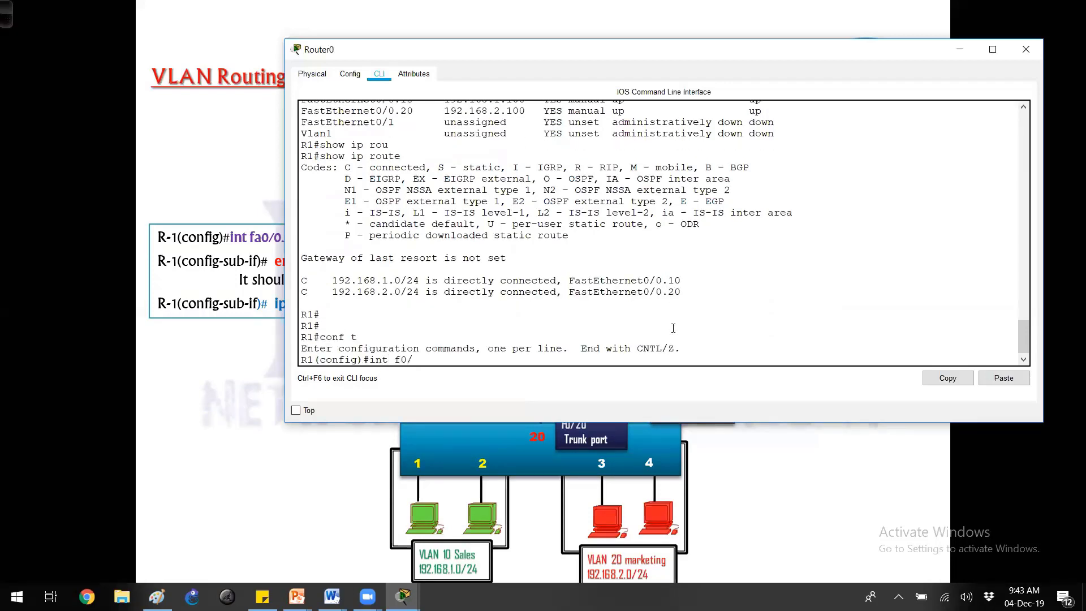
pyautogui.write('0')
pyautogui.press('Return')
pyautogui.write('sh')
pyautogui.press('Tab')
pyautogui.press('Return')
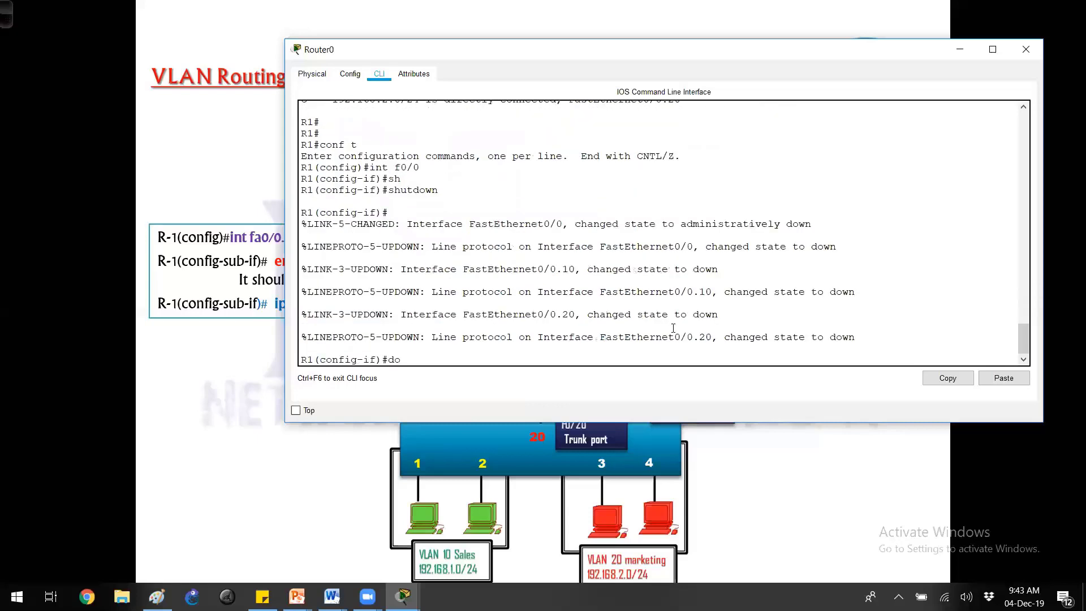
# - Run do sh ip int br from interface configuration mode and examine the status of f0/0 and its subinterfaces
pyautogui.press('Return')
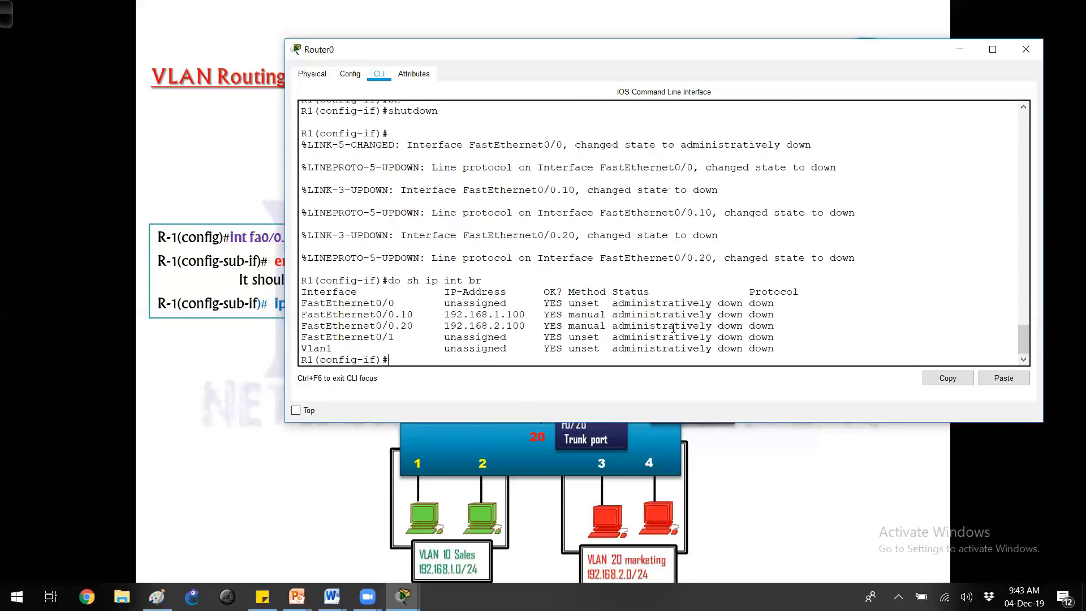
pyautogui.moveTo(468, 316); pyautogui.dragTo(777, 329)
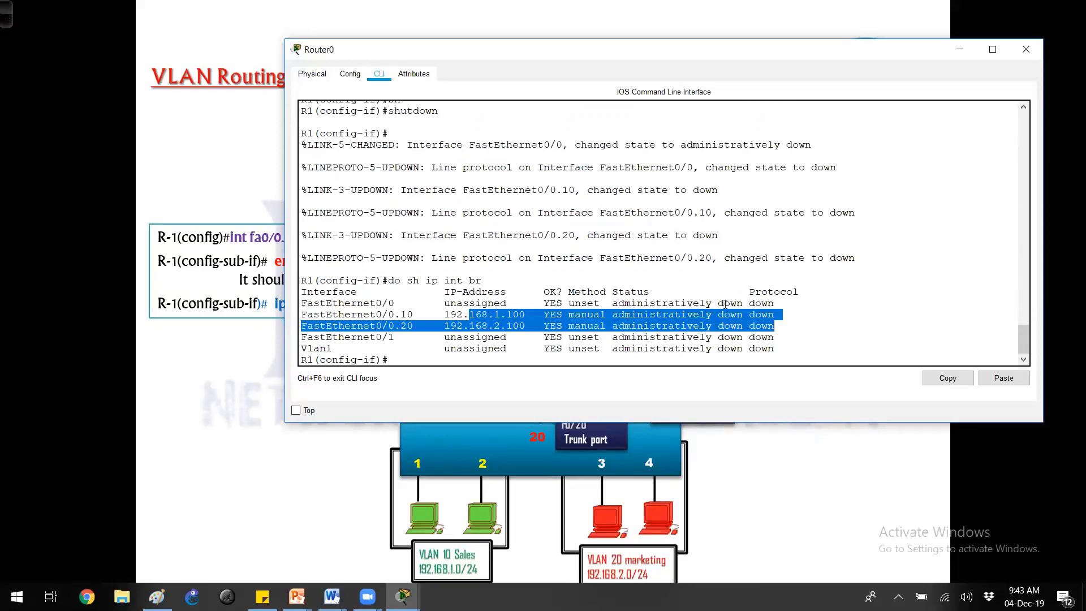
pyautogui.moveTo(632, 303); pyautogui.dragTo(752, 306)
# - Re-enable interface f0/0 with no shutdown
pyautogui.press('Return')
pyautogui.write('no sh')
pyautogui.press('Tab')
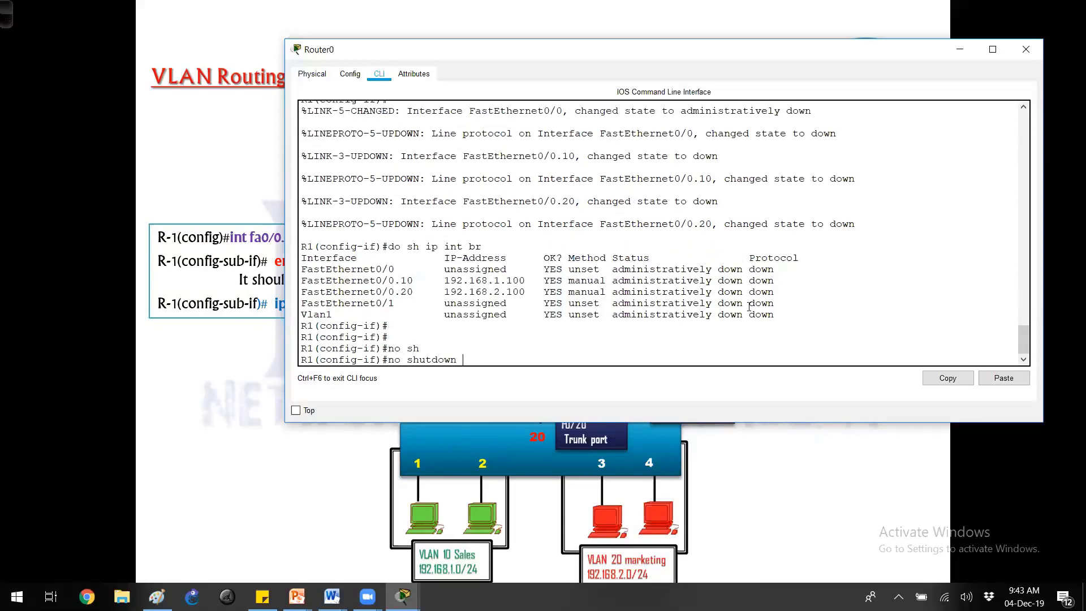
pyautogui.press('Return')
pyautogui.press('Return')
pyautogui.press('Return')
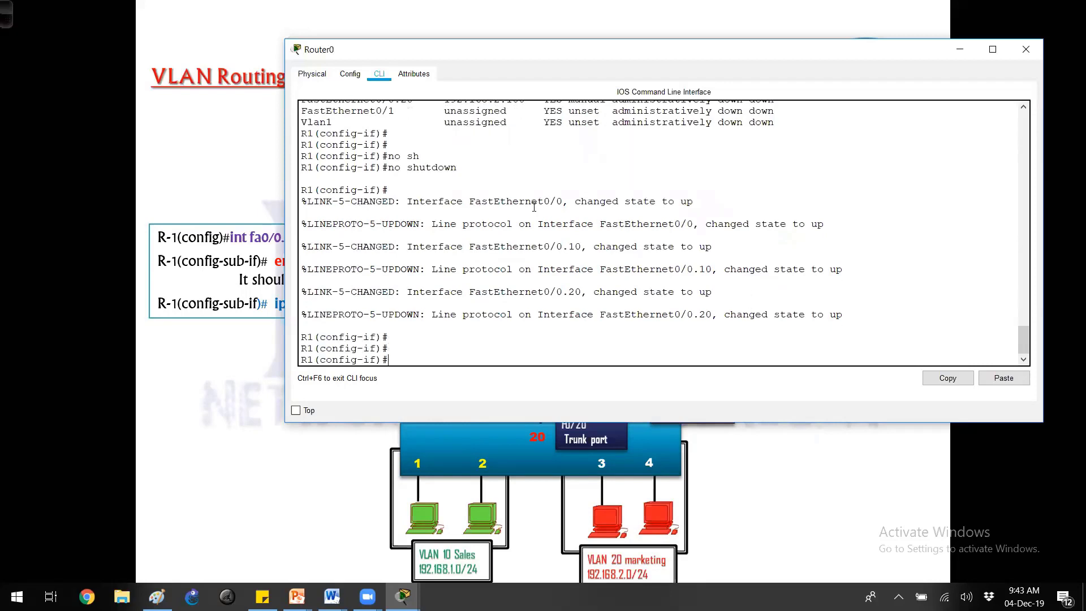
pyautogui.moveTo(383, 168); pyautogui.dragTo(486, 178)
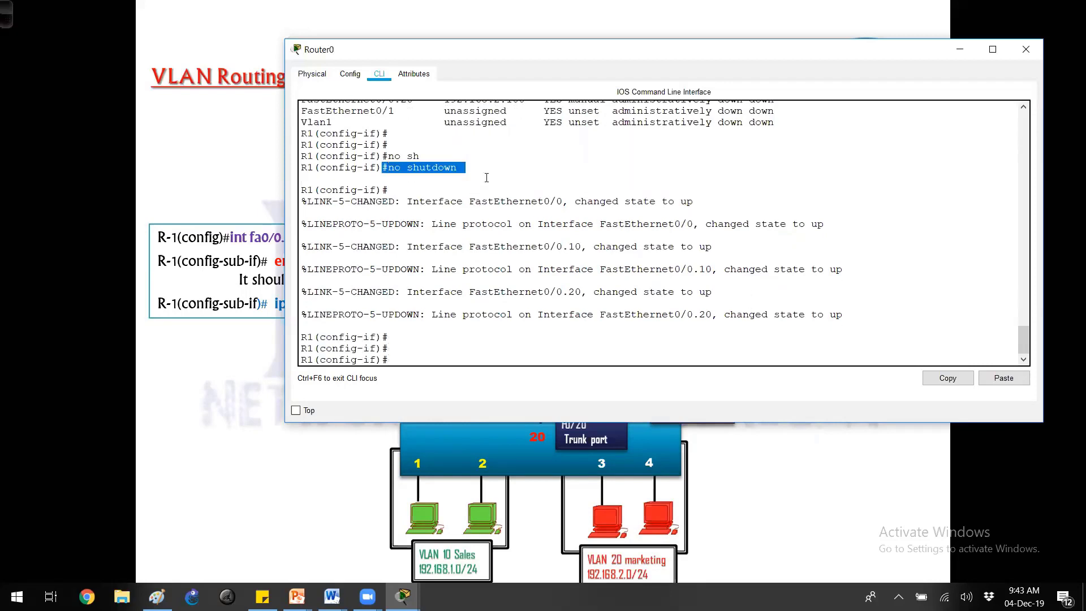
# - Leave configuration mode on R1 and recheck all interface states with show ip int brief
pyautogui.press('Return')
pyautogui.press('Return')
pyautogui.write('end')
pyautogui.press('Return')
pyautogui.write('show ip')
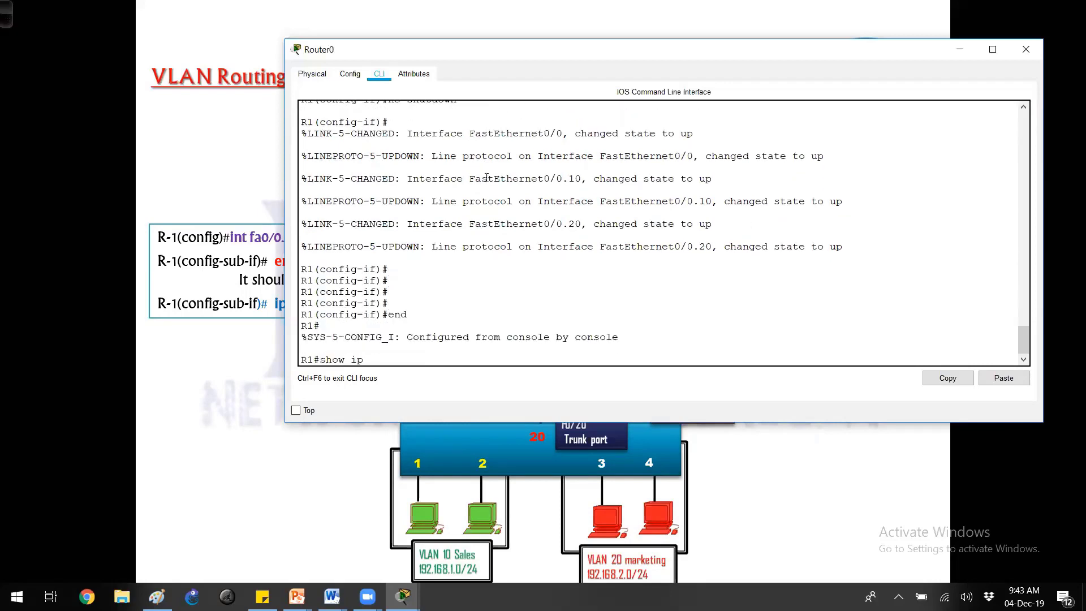
pyautogui.write(' int br')
pyautogui.press('Tab')
pyautogui.press('Return')
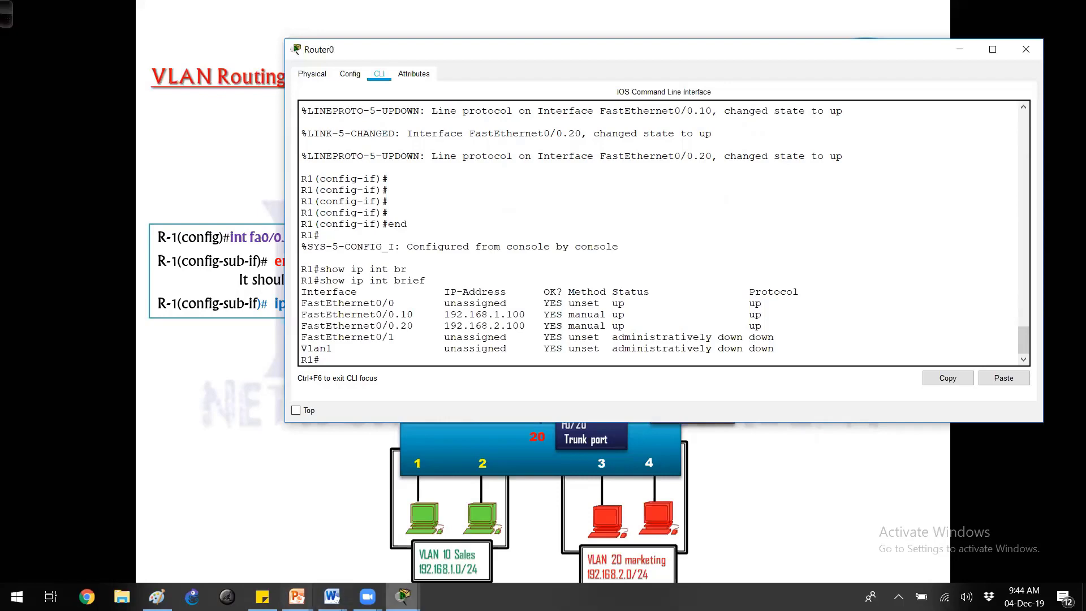
# - Return to the network topology, open the command prompt on PC0 and display its IP settings with ipconfig
pyautogui.moveTo(405, 594)
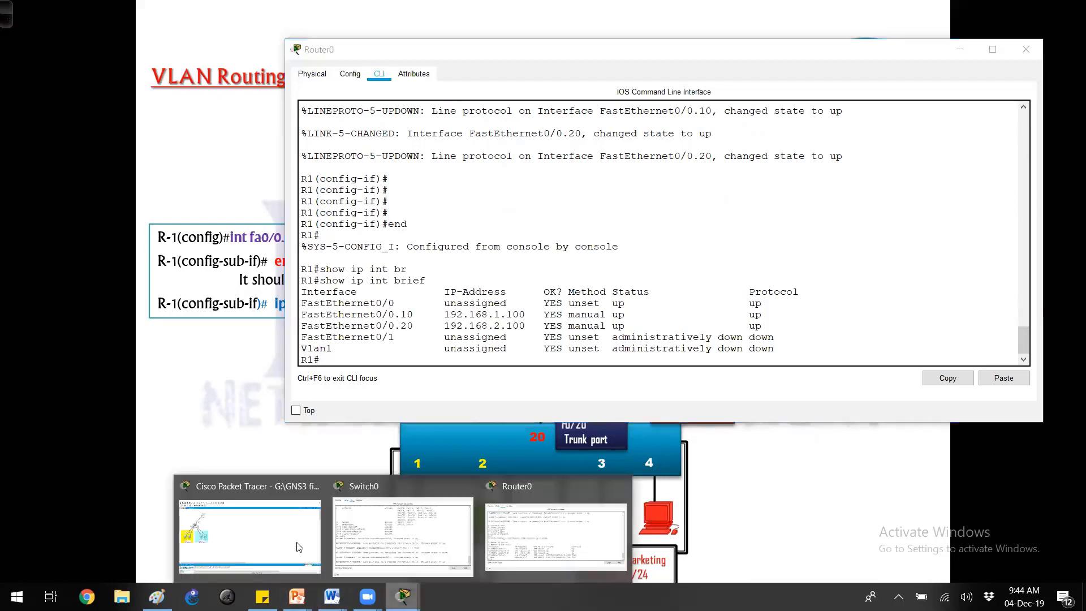
pyautogui.click(252, 526)
pyautogui.moveTo(29, 223); pyautogui.dragTo(226, 351)
pyautogui.click(97, 289)
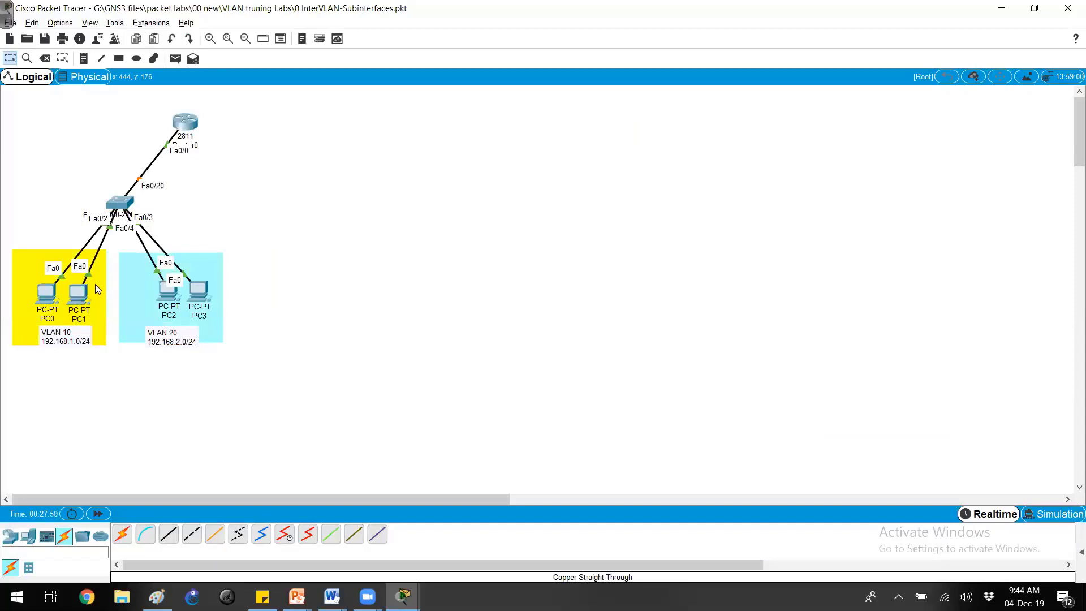
pyautogui.click(47, 293)
pyautogui.click(597, 147)
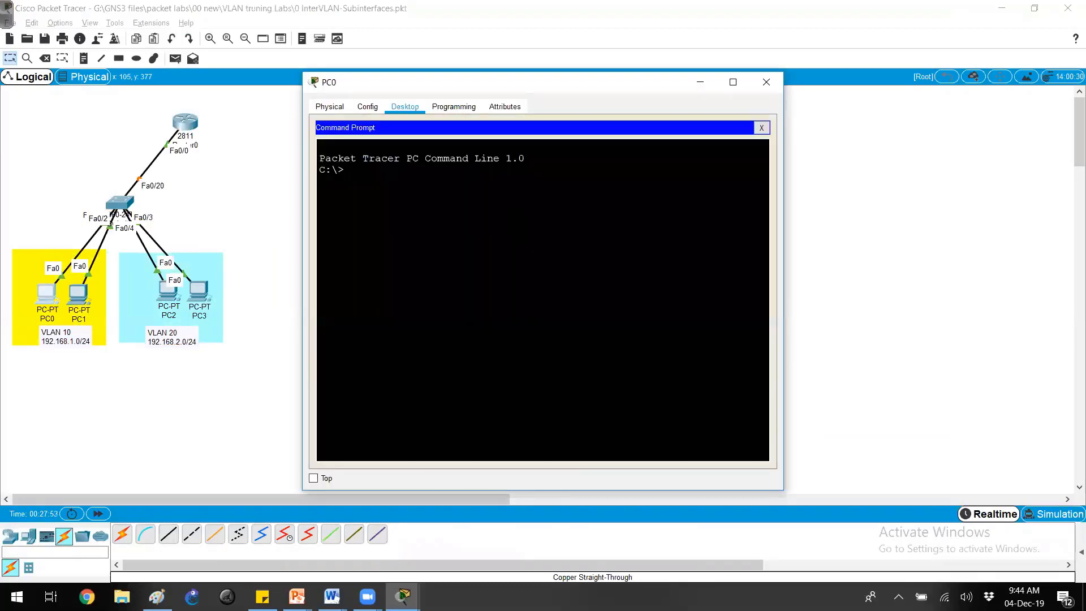
pyautogui.write('ipconfig')
pyautogui.press('Return')
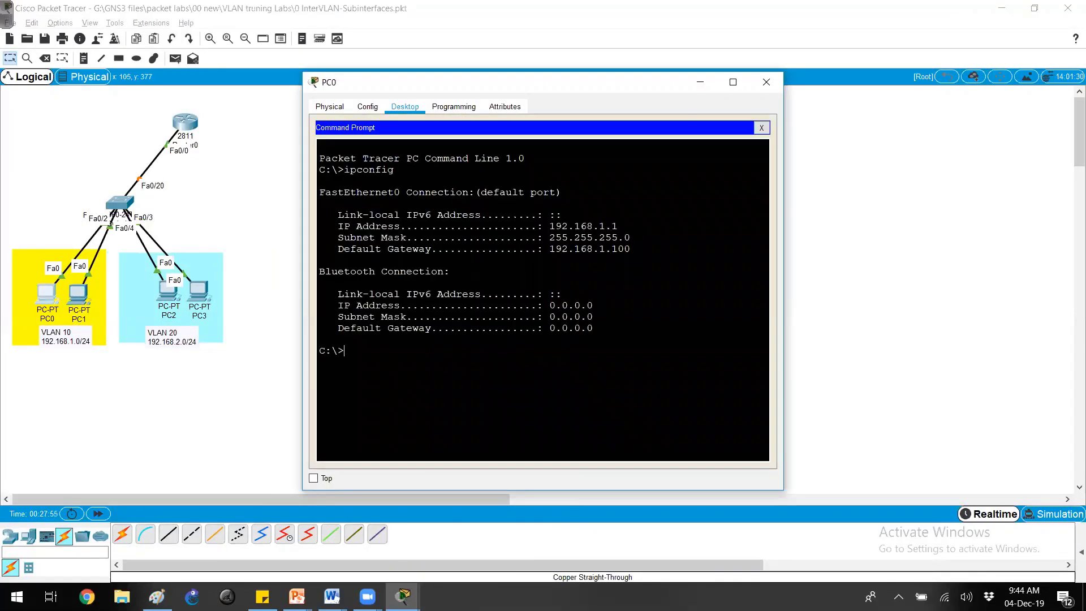
# - Ping the default gateway 192.168.1.100 from PC0 and examine the replies
pyautogui.moveTo(543, 226); pyautogui.dragTo(630, 249)
pyautogui.click(450, 272)
pyautogui.write('ping  192.168.1.100')
pyautogui.press('Return')
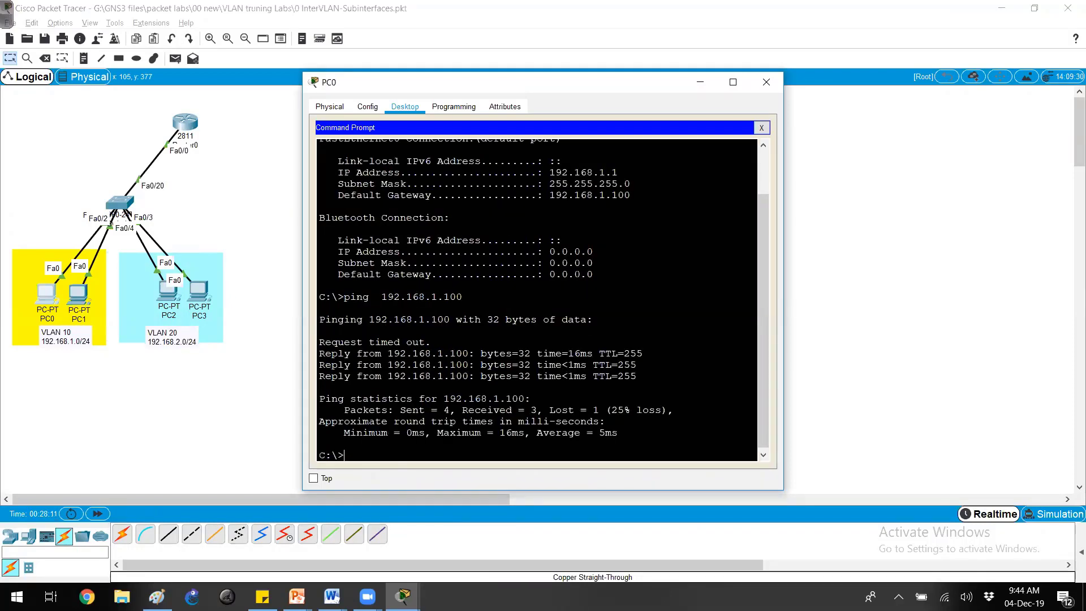
pyautogui.moveTo(419, 353); pyautogui.dragTo(525, 376)
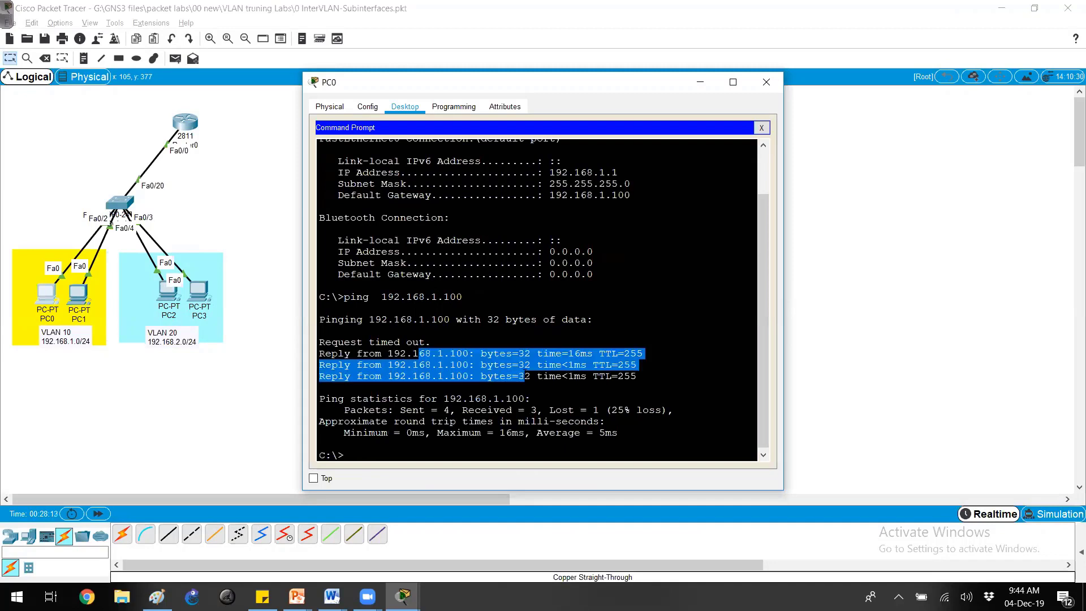
# - Ping 192.168.2.1 in VLAN 20 from PC0 and examine the replies to test inter-VLAN connectivity
pyautogui.press('Return')
pyautogui.press('Return')
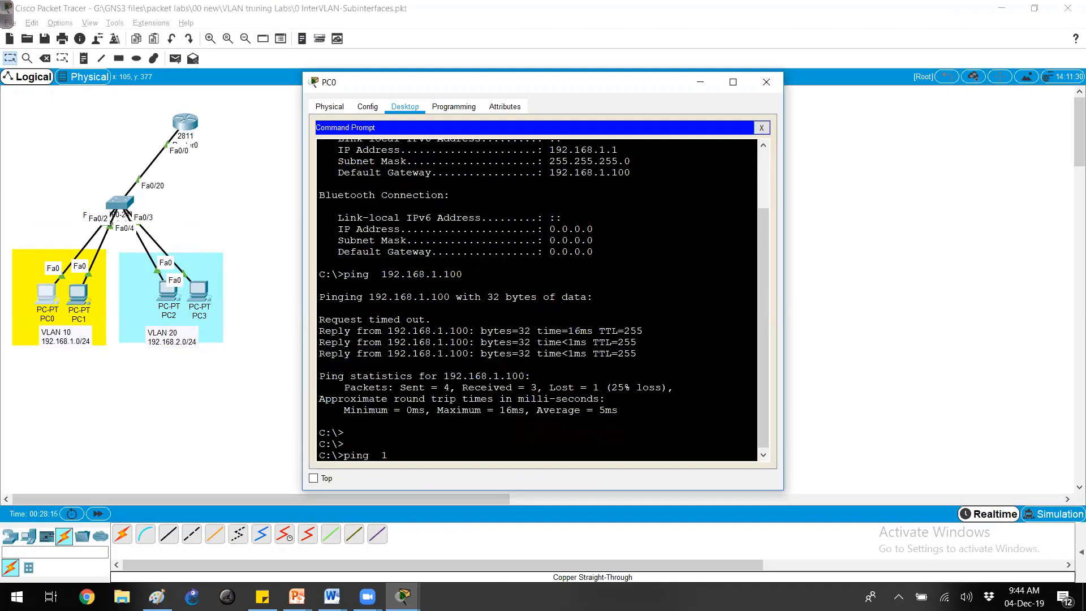
pyautogui.press('Return')
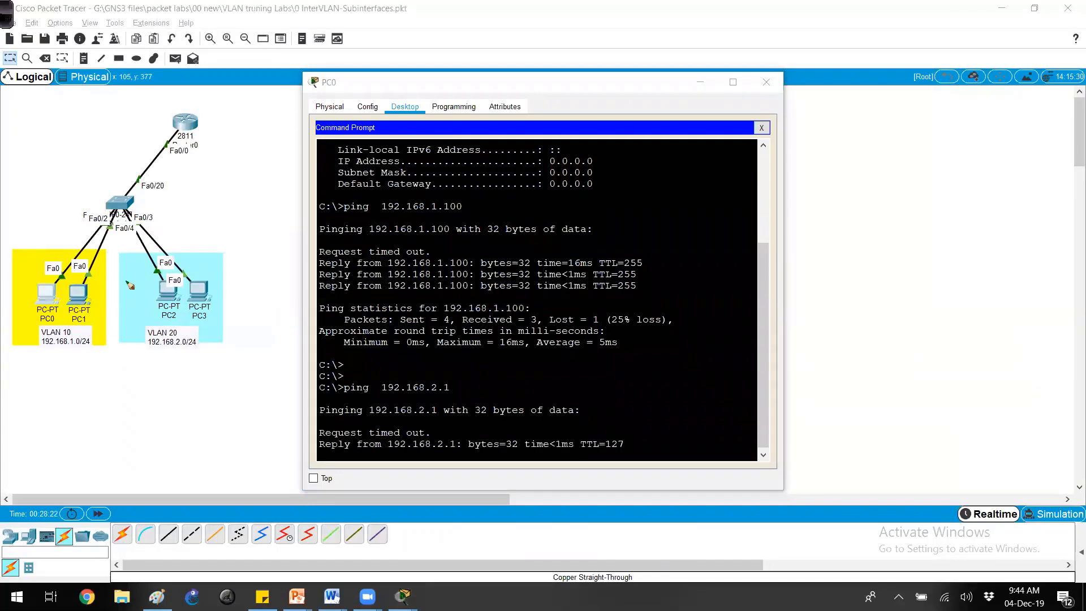
pyautogui.moveTo(28, 280); pyautogui.dragTo(27, 301)
pyautogui.moveTo(39, 281); pyautogui.dragTo(52, 297)
pyautogui.moveTo(132, 288)
pyautogui.mouseDown()
pyautogui.moveTo(138, 302)
pyautogui.moveTo(110, 305)
pyautogui.moveTo(176, 280)
pyautogui.mouseUp()
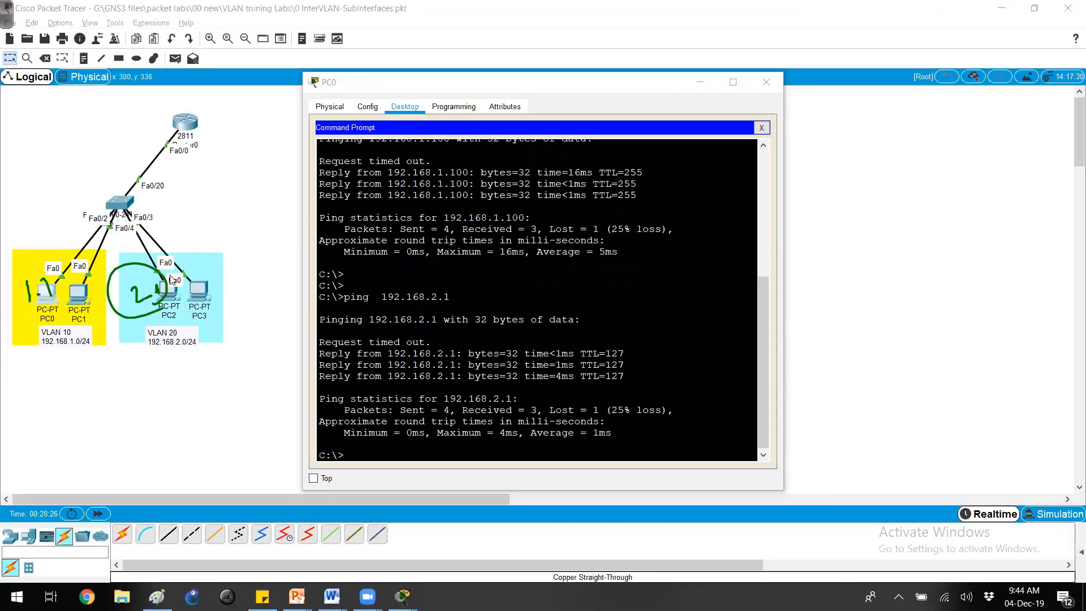
pyautogui.moveTo(319, 348); pyautogui.dragTo(624, 377)
# - Run tracert 192.168.2.1 from PC0 and examine the hops along the route
pyautogui.press('Return')
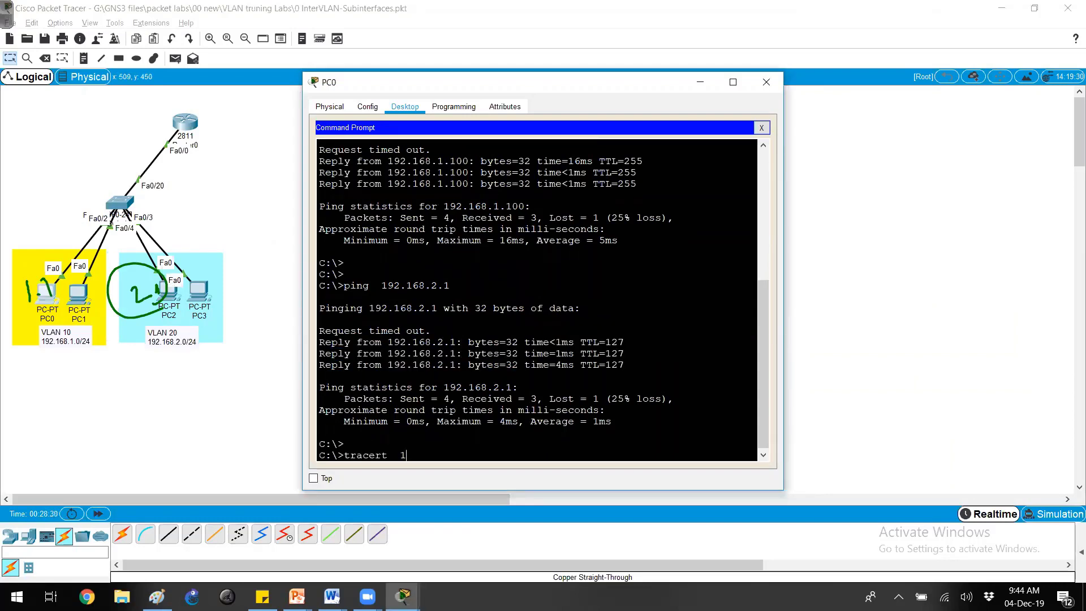
pyautogui.write('tracert  192.168.2.1')
pyautogui.press('Return')
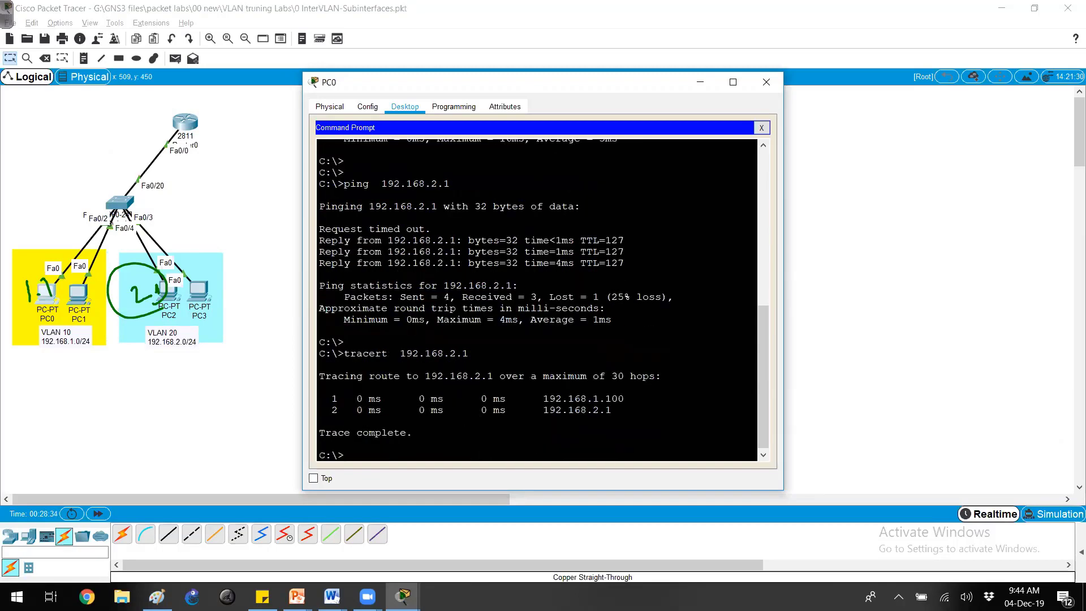
pyautogui.moveTo(413, 353); pyautogui.dragTo(345, 342)
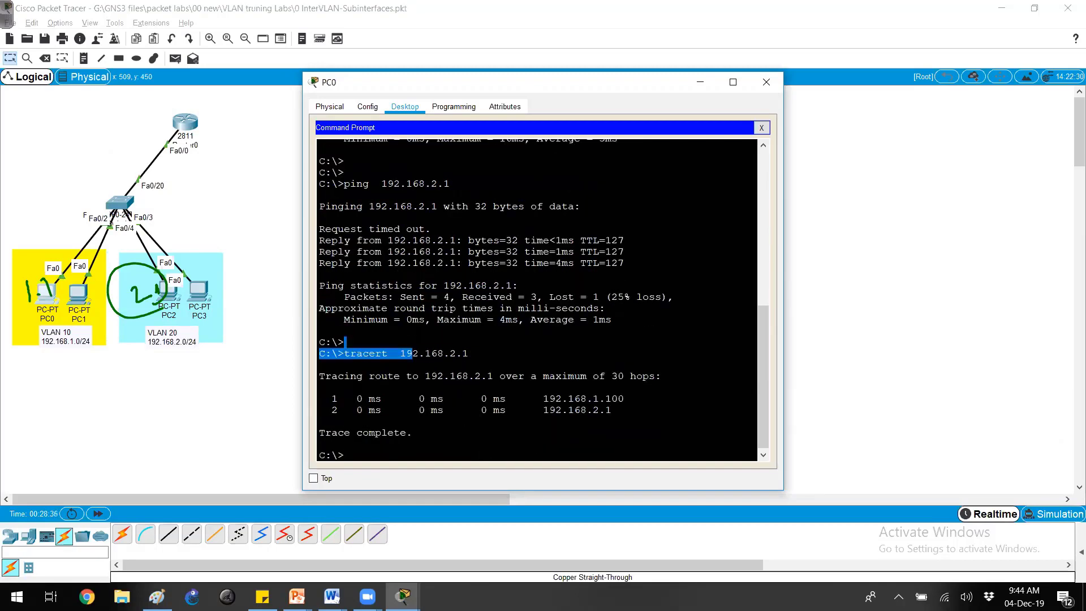
pyautogui.moveTo(548, 399); pyautogui.dragTo(624, 398)
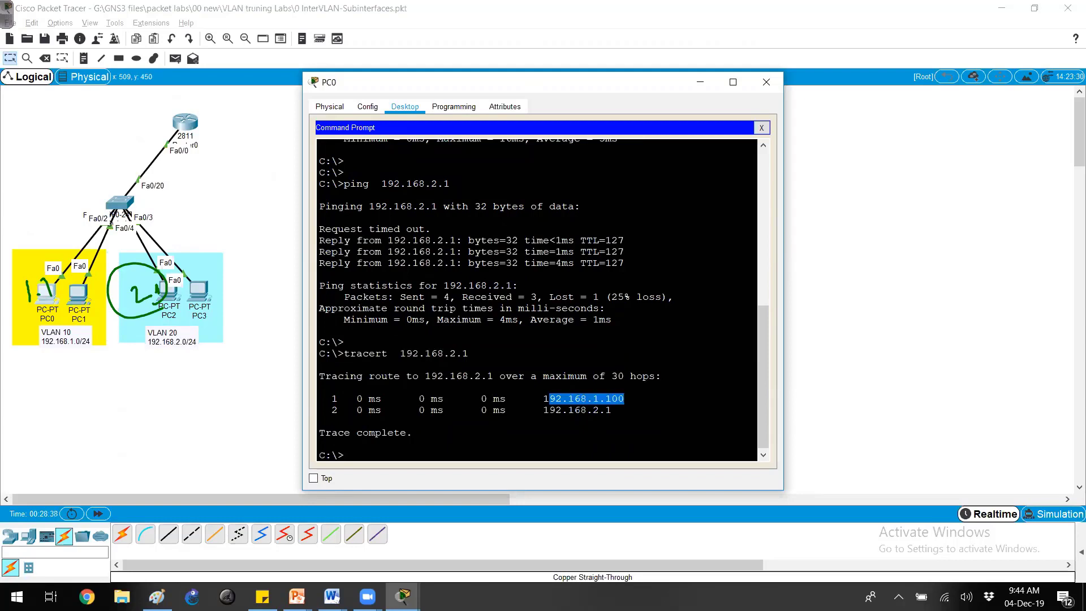
pyautogui.moveTo(126, 119)
pyautogui.mouseDown()
pyautogui.moveTo(124, 134)
pyautogui.moveTo(165, 120)
pyautogui.mouseUp()
pyautogui.click(132, 130)
pyautogui.moveTo(55, 233)
pyautogui.mouseDown()
pyautogui.moveTo(140, 138)
pyautogui.moveTo(138, 261)
pyautogui.moveTo(162, 235)
pyautogui.mouseUp()
pyautogui.moveTo(133, 242); pyautogui.dragTo(142, 246)
pyautogui.press('Escape')
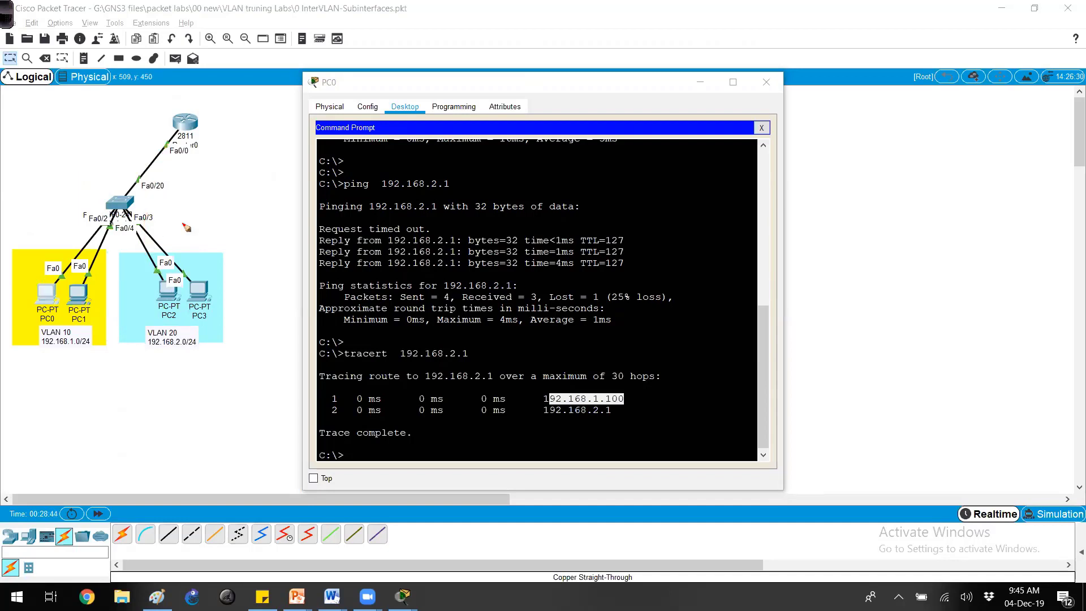
pyautogui.click(668, 376)
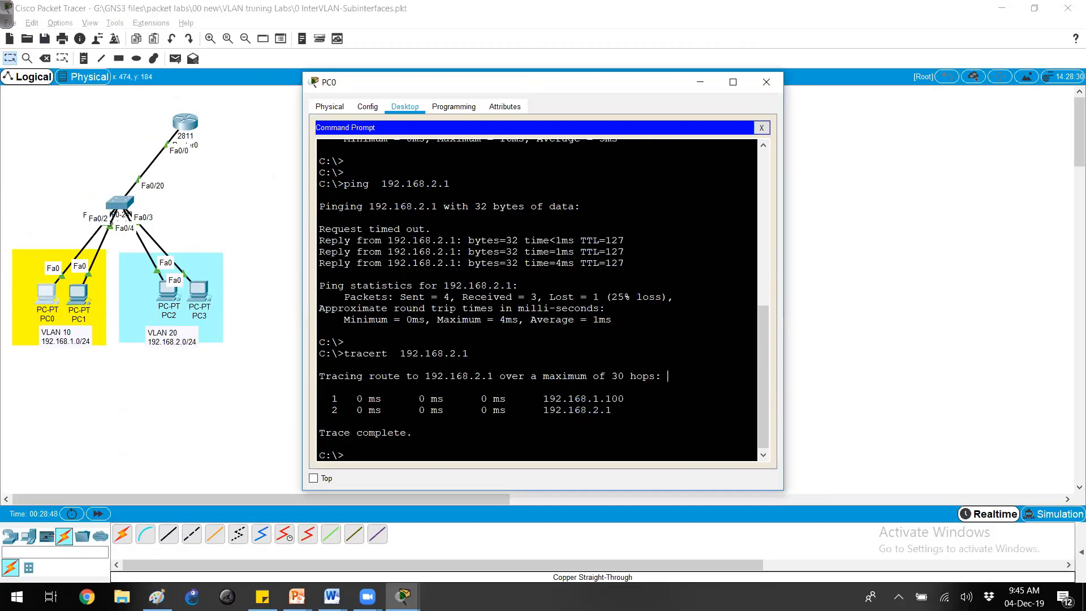
pyautogui.hotkey('ctrl', 'shift', '1')
pyautogui.moveTo(44, 380)
pyautogui.mouseDown()
pyautogui.moveTo(64, 434)
pyautogui.moveTo(121, 390)
pyautogui.mouseUp()
pyautogui.click(73, 381)
pyautogui.moveTo(66, 372); pyautogui.dragTo(88, 384)
pyautogui.moveTo(84, 416)
pyautogui.mouseDown()
pyautogui.moveTo(96, 433)
pyautogui.moveTo(61, 450)
pyautogui.mouseUp()
pyautogui.moveTo(84, 430); pyautogui.dragTo(111, 434)
pyautogui.moveTo(79, 359)
pyautogui.mouseDown()
pyautogui.moveTo(104, 383)
pyautogui.moveTo(79, 357)
pyautogui.mouseUp()
pyautogui.moveTo(68, 376)
pyautogui.mouseDown()
pyautogui.moveTo(83, 392)
pyautogui.moveTo(69, 398)
pyautogui.mouseUp()
pyautogui.moveTo(141, 380)
pyautogui.mouseDown()
pyautogui.moveTo(172, 399)
pyautogui.moveTo(204, 382)
pyautogui.mouseUp()
pyautogui.moveTo(54, 286)
pyautogui.mouseDown()
pyautogui.moveTo(50, 250)
pyautogui.moveTo(158, 140)
pyautogui.moveTo(141, 148)
pyautogui.moveTo(177, 135)
pyautogui.mouseUp()
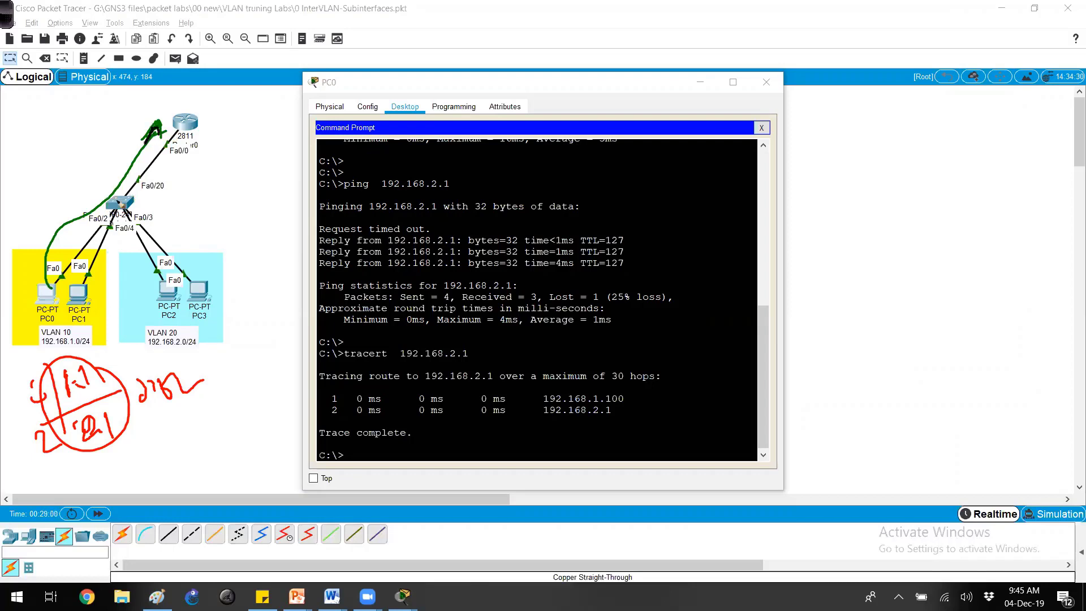
pyautogui.moveTo(130, 185); pyautogui.dragTo(169, 193)
pyautogui.moveTo(170, 182)
pyautogui.mouseDown()
pyautogui.moveTo(177, 203)
pyautogui.moveTo(238, 195)
pyautogui.mouseUp()
pyautogui.moveTo(37, 140)
pyautogui.mouseDown()
pyautogui.moveTo(41, 162)
pyautogui.moveTo(63, 152)
pyautogui.moveTo(74, 163)
pyautogui.moveTo(106, 142)
pyautogui.moveTo(26, 146)
pyautogui.moveTo(131, 139)
pyautogui.moveTo(87, 186)
pyautogui.mouseUp()
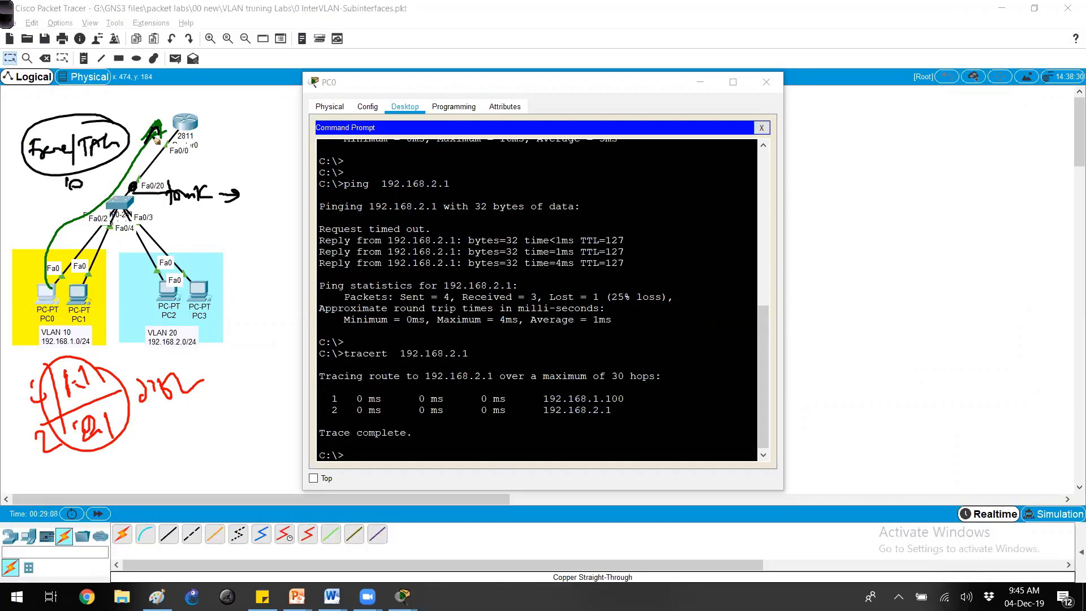
pyautogui.moveTo(144, 142)
pyautogui.mouseDown()
pyautogui.moveTo(164, 137)
pyautogui.moveTo(86, 152)
pyautogui.moveTo(120, 134)
pyautogui.mouseUp()
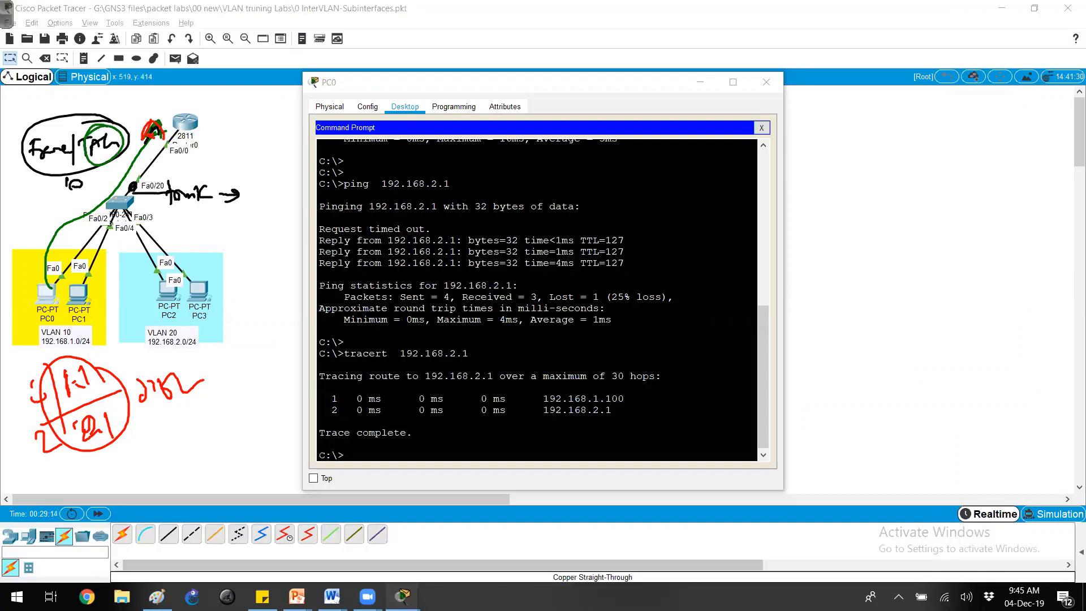
# - Switch to the Router0 command line and display R1's routing table with show ip route
pyautogui.moveTo(403, 597)
pyautogui.click(451, 540)
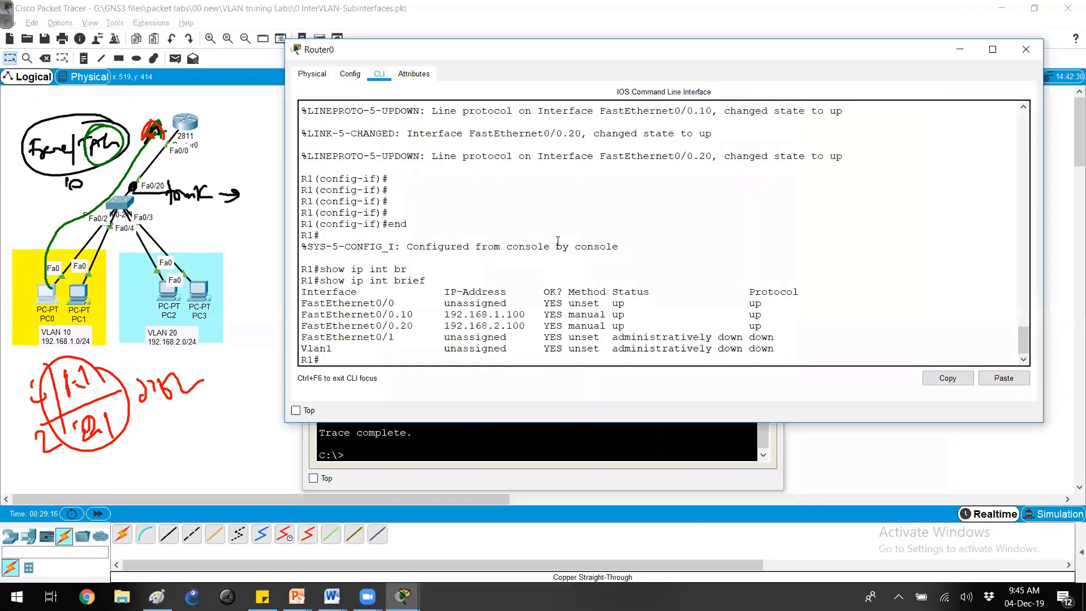
pyautogui.press('Return')
pyautogui.press('Return')
pyautogui.write('show ip ')
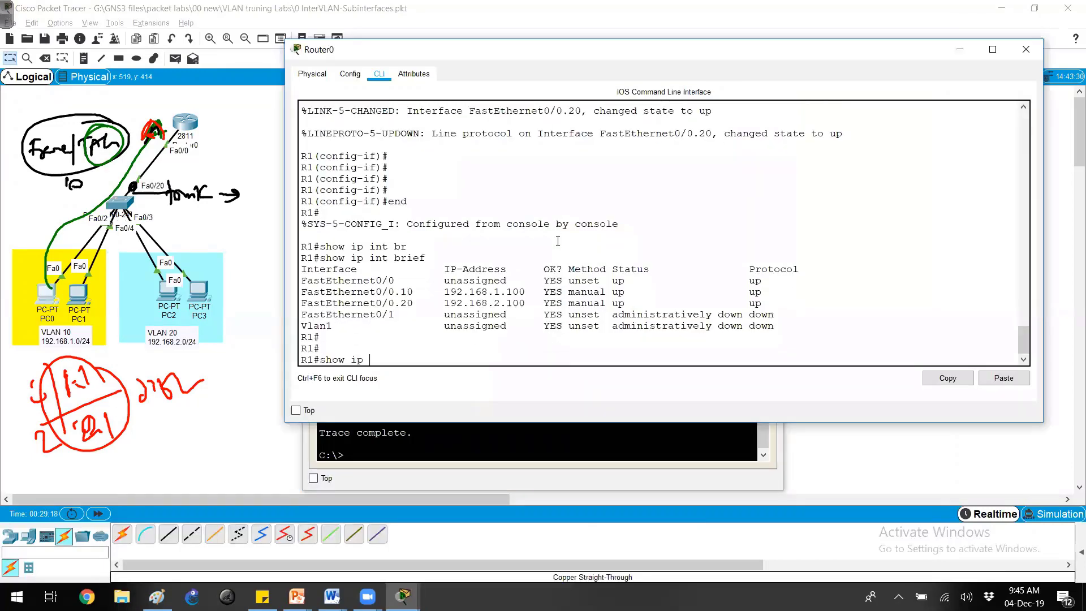
pyautogui.write('rou')
pyautogui.press('Tab')
pyautogui.press('Return')
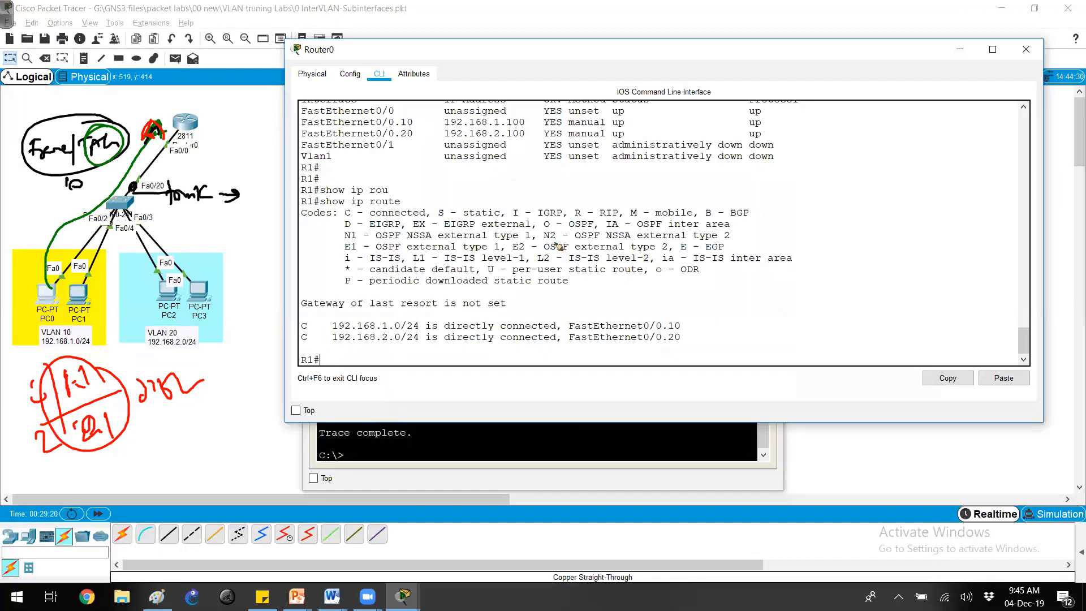
pyautogui.moveTo(100, 137)
pyautogui.mouseDown()
pyautogui.moveTo(148, 92)
pyautogui.moveTo(177, 89)
pyautogui.moveTo(168, 102)
pyautogui.moveTo(230, 91)
pyautogui.moveTo(194, 107)
pyautogui.moveTo(229, 105)
pyautogui.mouseUp()
pyautogui.moveTo(200, 67); pyautogui.dragTo(204, 98)
pyautogui.moveTo(218, 60); pyautogui.dragTo(235, 105)
pyautogui.moveTo(412, 351)
pyautogui.mouseDown()
pyautogui.moveTo(377, 328)
pyautogui.moveTo(385, 350)
pyautogui.mouseUp()
pyautogui.moveTo(691, 348)
pyautogui.mouseDown()
pyautogui.moveTo(629, 342)
pyautogui.moveTo(730, 349)
pyautogui.mouseUp()
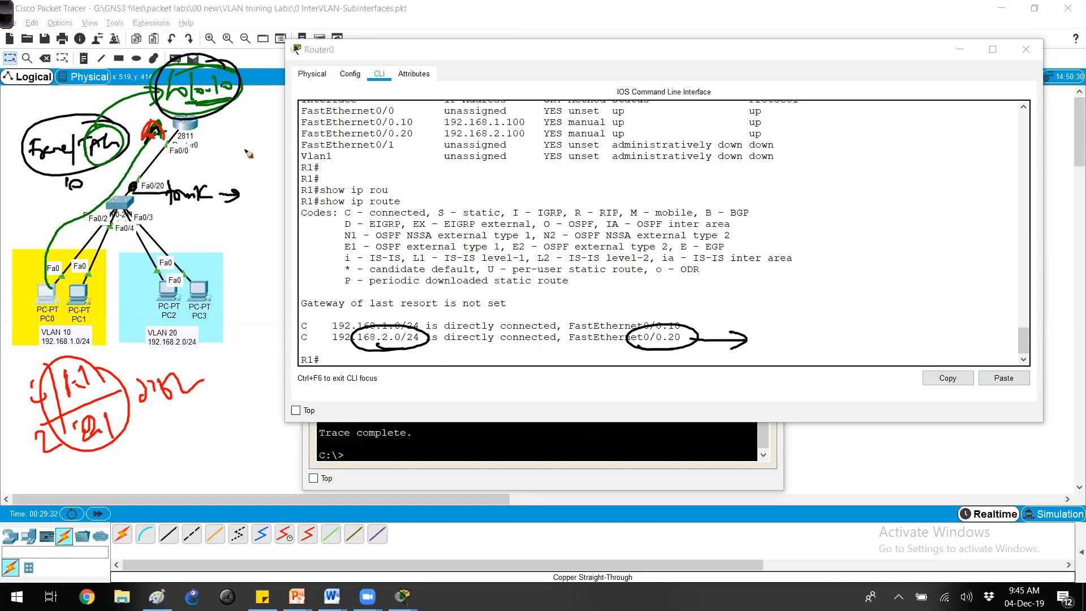
pyautogui.moveTo(209, 117)
pyautogui.mouseDown()
pyautogui.moveTo(216, 173)
pyautogui.moveTo(226, 164)
pyautogui.moveTo(218, 119)
pyautogui.moveTo(198, 180)
pyautogui.moveTo(237, 148)
pyautogui.moveTo(338, 144)
pyautogui.moveTo(246, 169)
pyautogui.moveTo(213, 121)
pyautogui.moveTo(204, 164)
pyautogui.moveTo(187, 180)
pyautogui.moveTo(143, 194)
pyautogui.moveTo(138, 184)
pyautogui.mouseUp()
pyautogui.press('r')
pyautogui.moveTo(218, 189)
pyautogui.mouseDown()
pyautogui.moveTo(148, 195)
pyautogui.moveTo(210, 208)
pyautogui.moveTo(264, 194)
pyautogui.moveTo(250, 202)
pyautogui.mouseUp()
pyautogui.moveTo(278, 162)
pyautogui.mouseDown()
pyautogui.moveTo(219, 145)
pyautogui.moveTo(316, 159)
pyautogui.mouseUp()
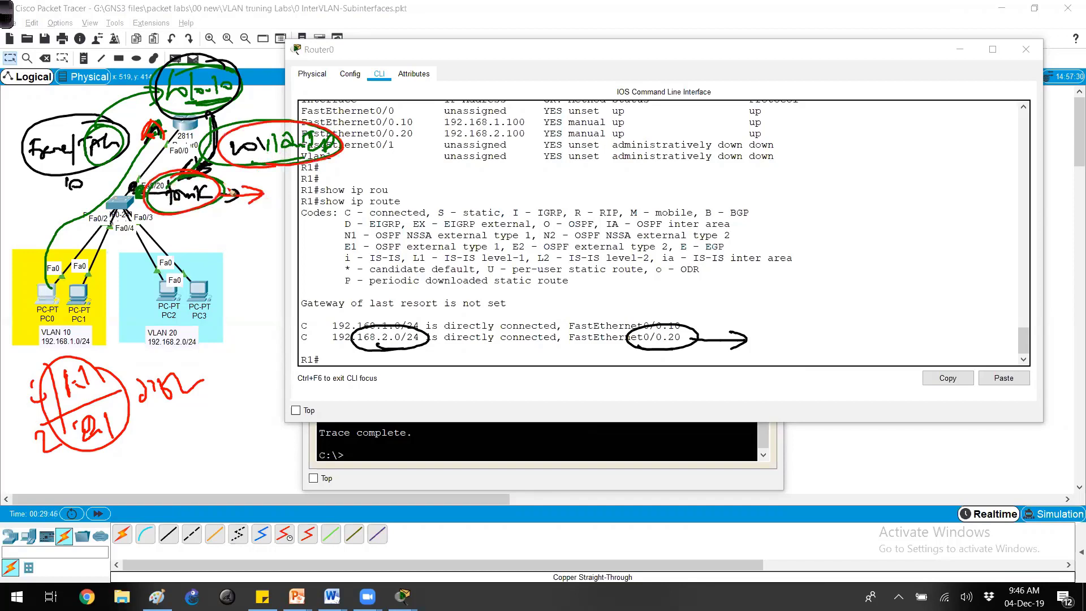
pyautogui.moveTo(148, 198)
pyautogui.mouseDown()
pyautogui.moveTo(150, 271)
pyautogui.moveTo(171, 279)
pyautogui.moveTo(158, 281)
pyautogui.moveTo(186, 250)
pyautogui.moveTo(232, 252)
pyautogui.mouseUp()
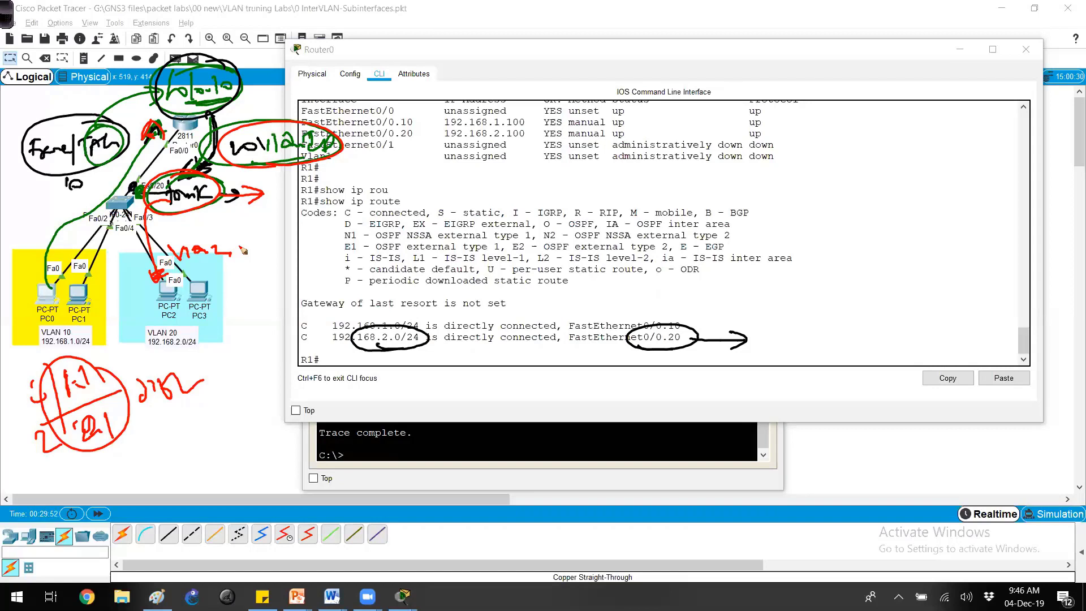
pyautogui.press('e')
pyautogui.moveTo(108, 190); pyautogui.dragTo(173, 129)
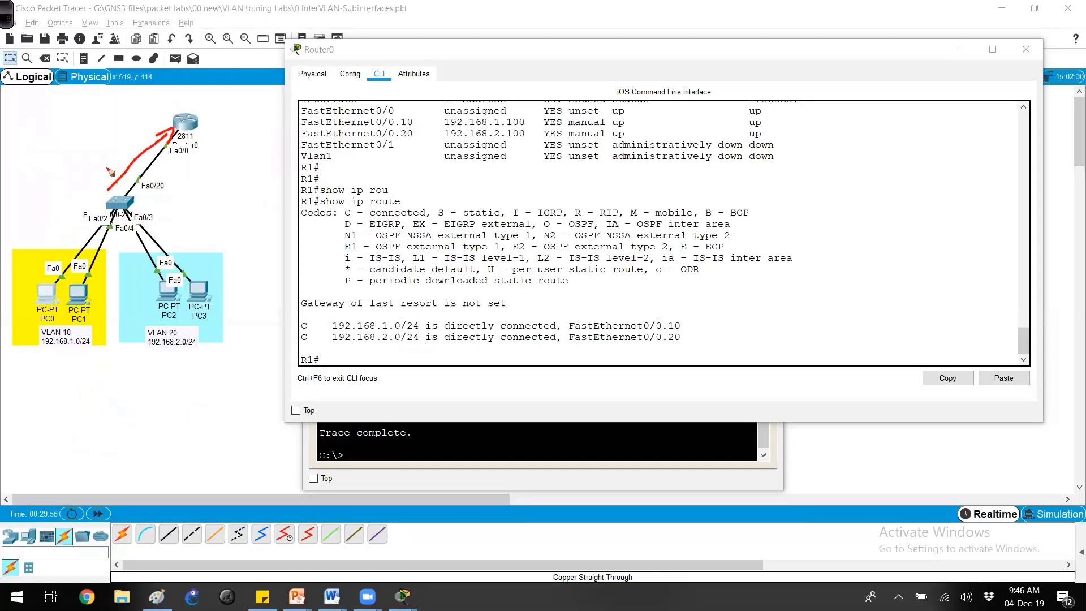
pyautogui.moveTo(73, 154); pyautogui.dragTo(72, 170)
pyautogui.moveTo(67, 165)
pyautogui.mouseDown()
pyautogui.moveTo(102, 161)
pyautogui.moveTo(101, 182)
pyautogui.mouseUp()
pyautogui.moveTo(193, 147)
pyautogui.mouseDown()
pyautogui.moveTo(160, 200)
pyautogui.moveTo(170, 195)
pyautogui.mouseUp()
pyautogui.moveTo(187, 179); pyautogui.dragTo(185, 194)
pyautogui.moveTo(180, 187); pyautogui.dragTo(207, 193)
pyautogui.moveTo(208, 187); pyautogui.dragTo(217, 204)
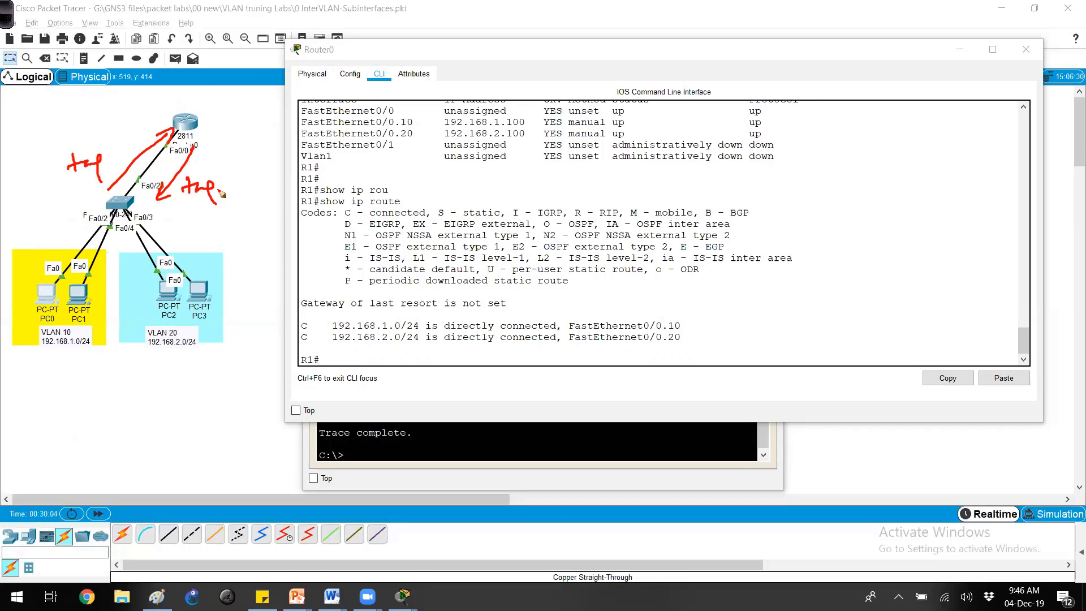
# - Examine the directly connected routes and their subinterfaces in R1's routing table
pyautogui.click(395, 304)
pyautogui.moveTo(355, 325); pyautogui.dragTo(599, 357)
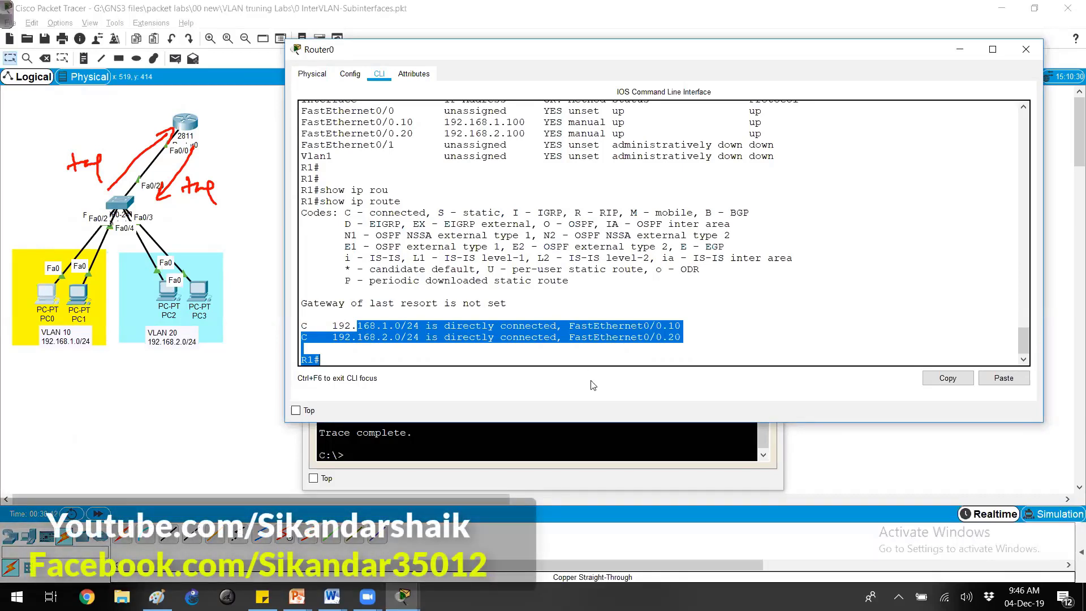
pyautogui.press('Escape')
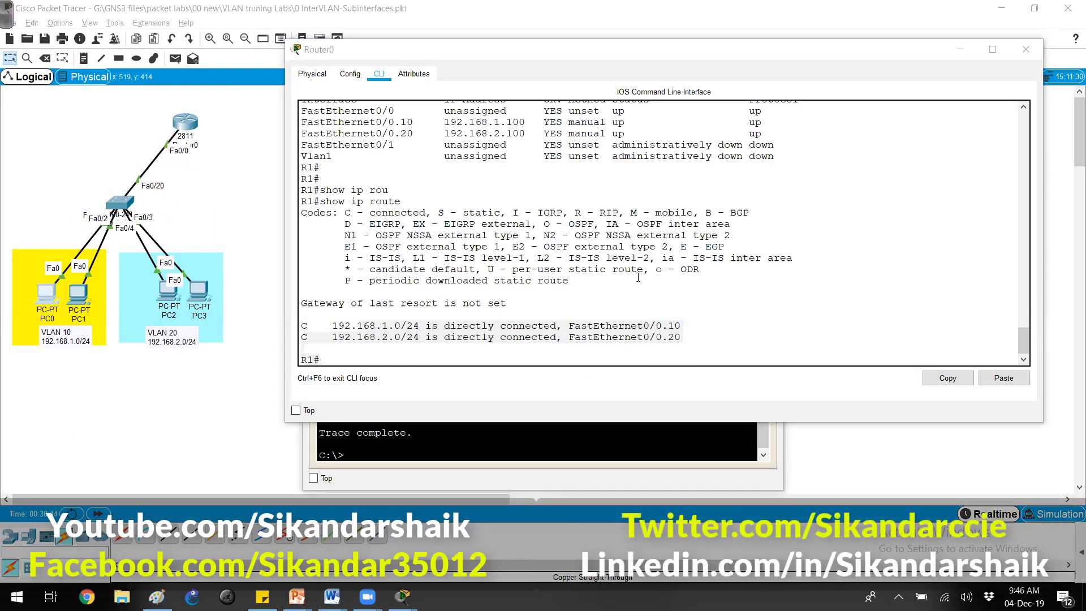